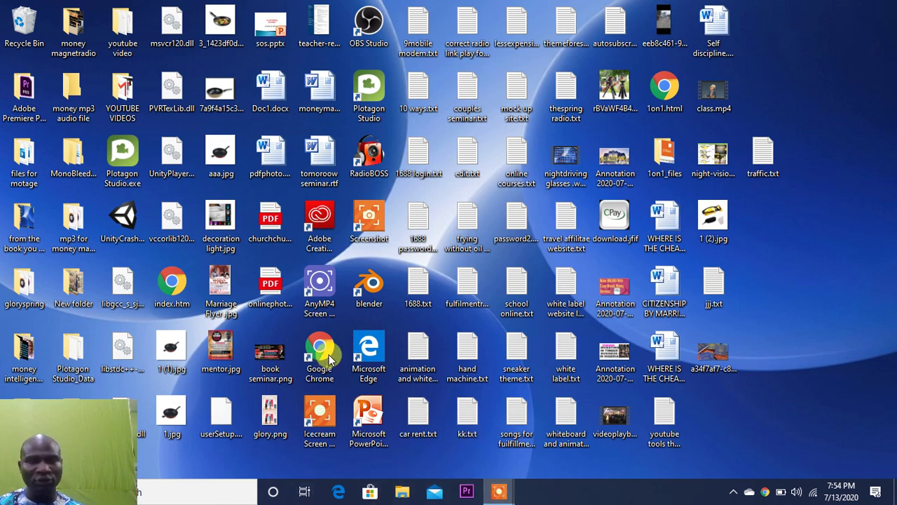
- Launch Google Chrome from its desktop shortcut, opening a blank New Tab page
double_click(329, 359)
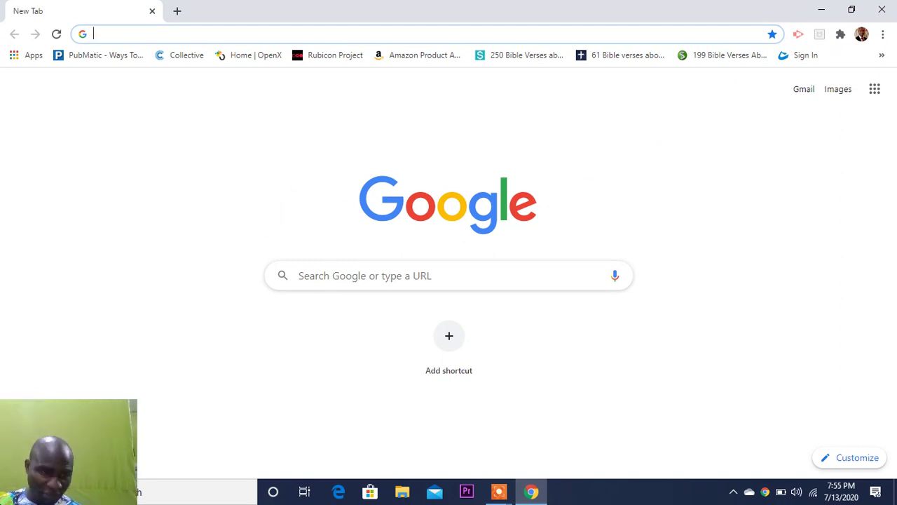
- Open Google Drive from Chrome's Google apps grid
drag(89, 465, 892, 35)
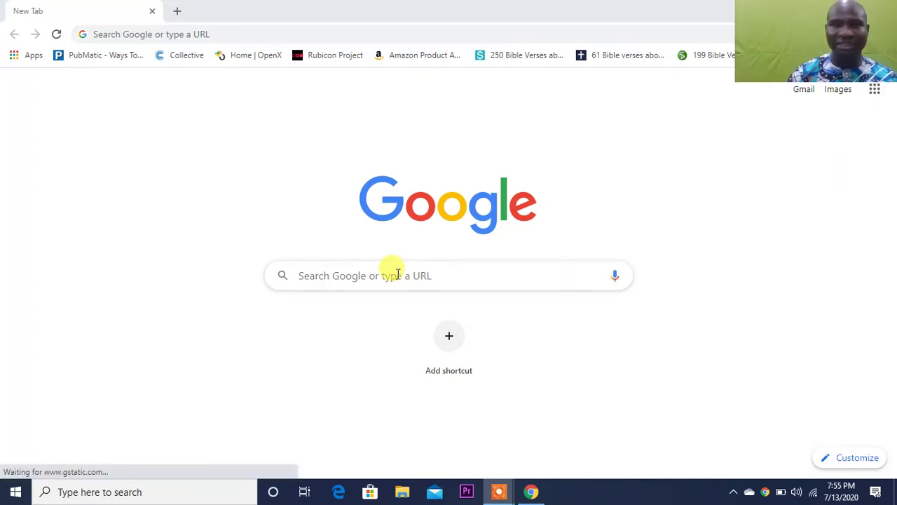
drag(811, 81, 551, 63)
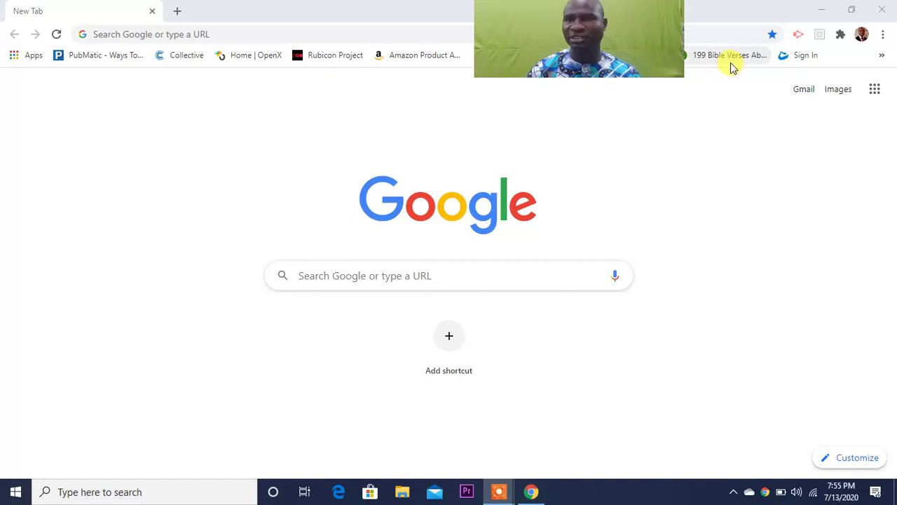
click(875, 90)
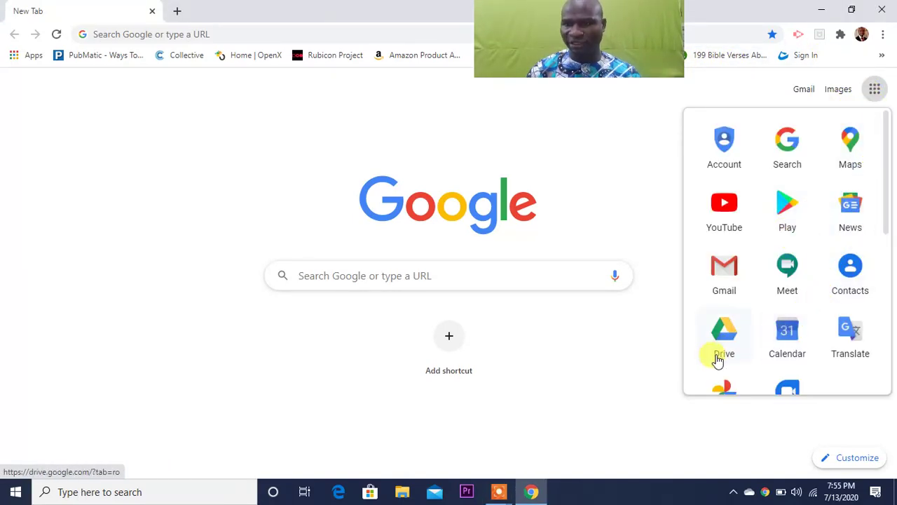
click(735, 340)
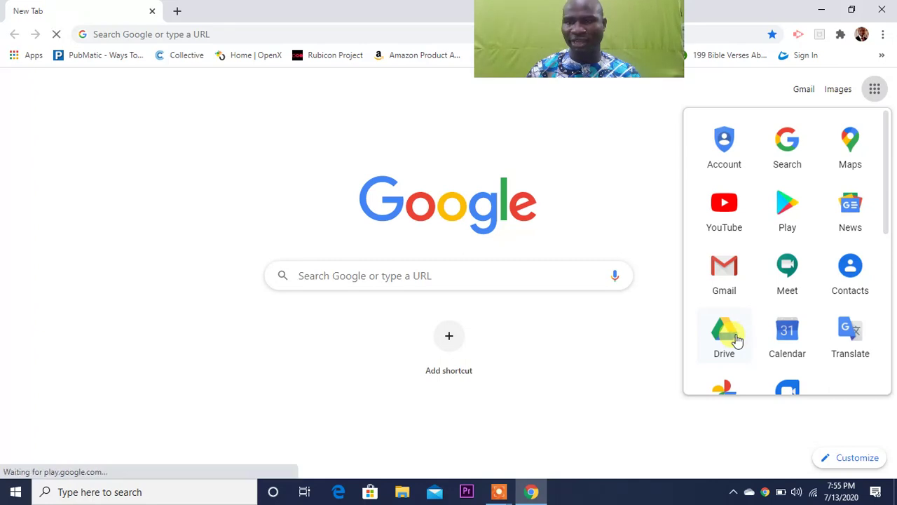
click(736, 340)
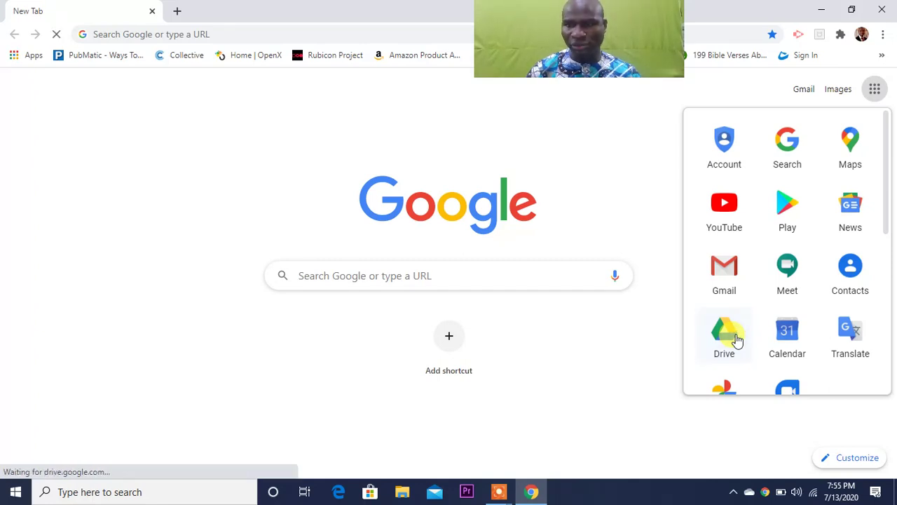
click(736, 340)
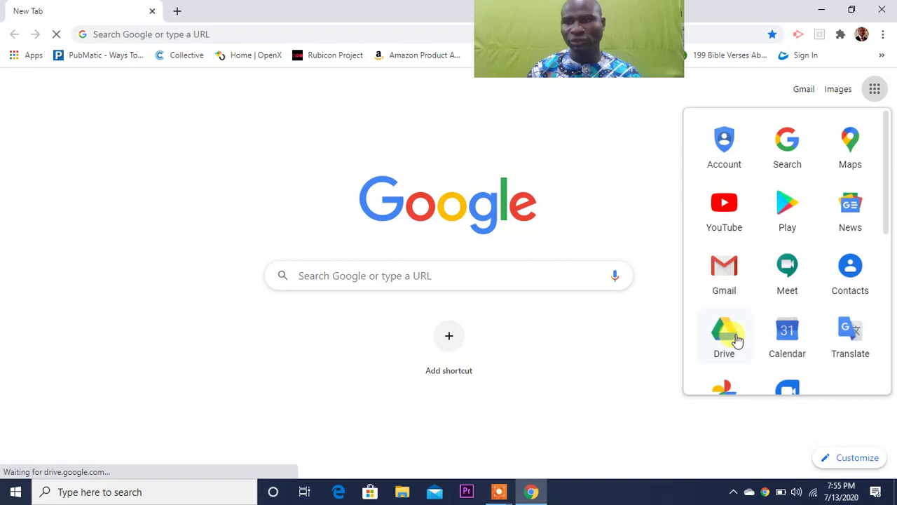
click(736, 340)
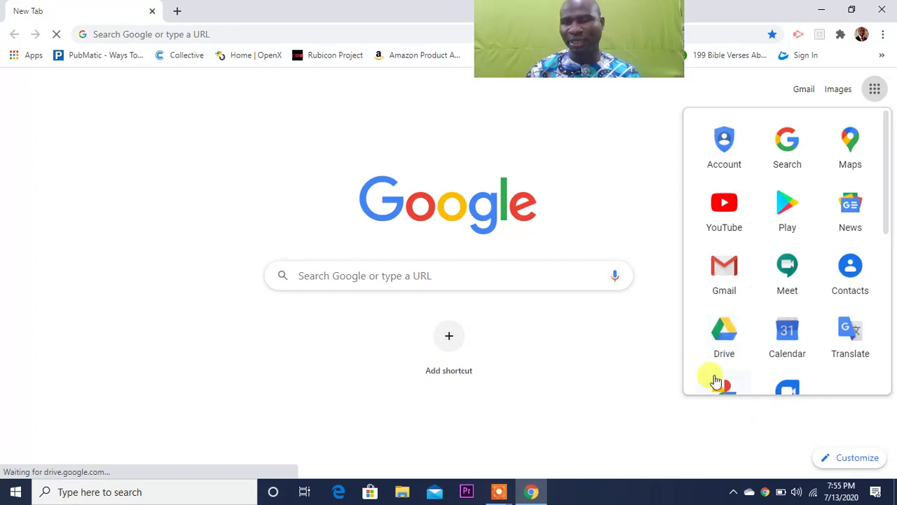
click(727, 346)
click(726, 347)
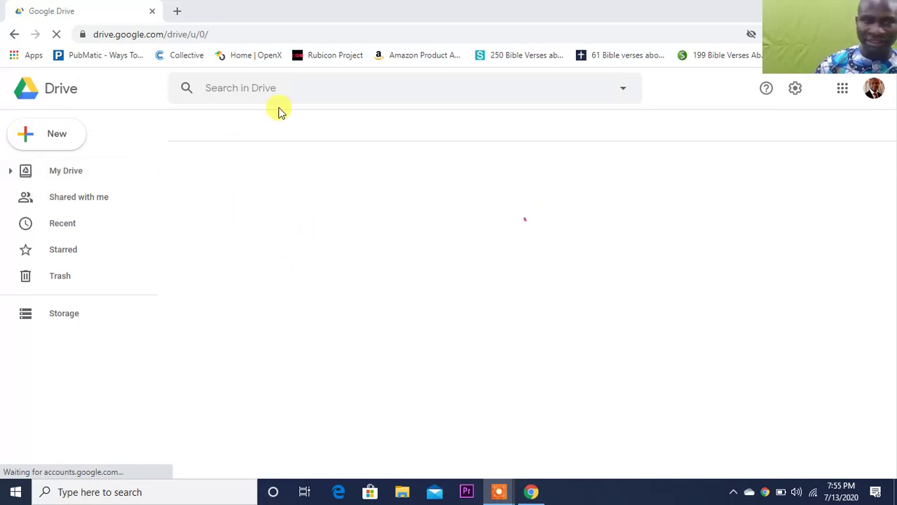
- Go to fiverr.com in a new tab and rerun the recent 'google form' search
click(177, 11)
text(fiver)
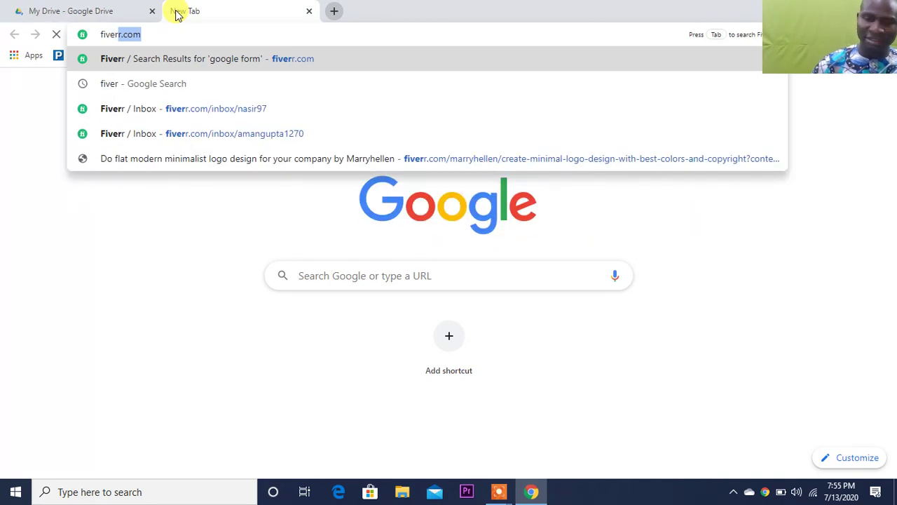
key(Return)
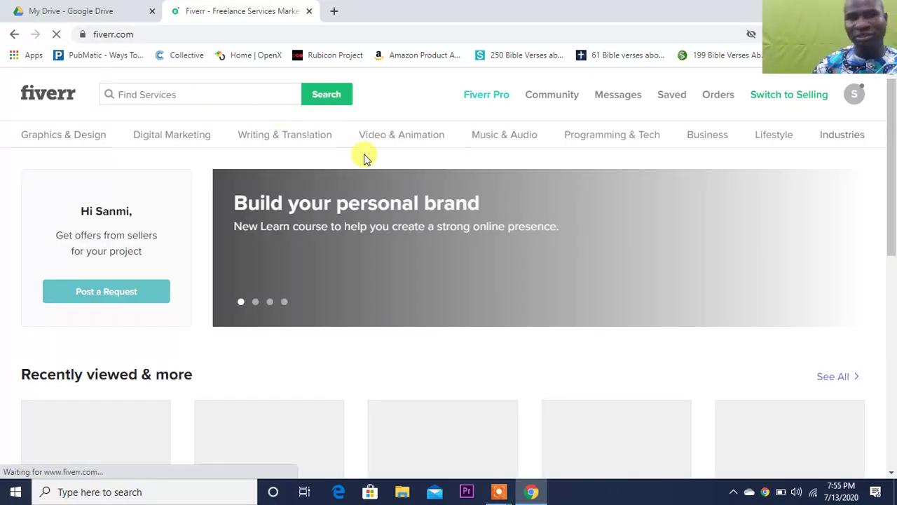
click(230, 96)
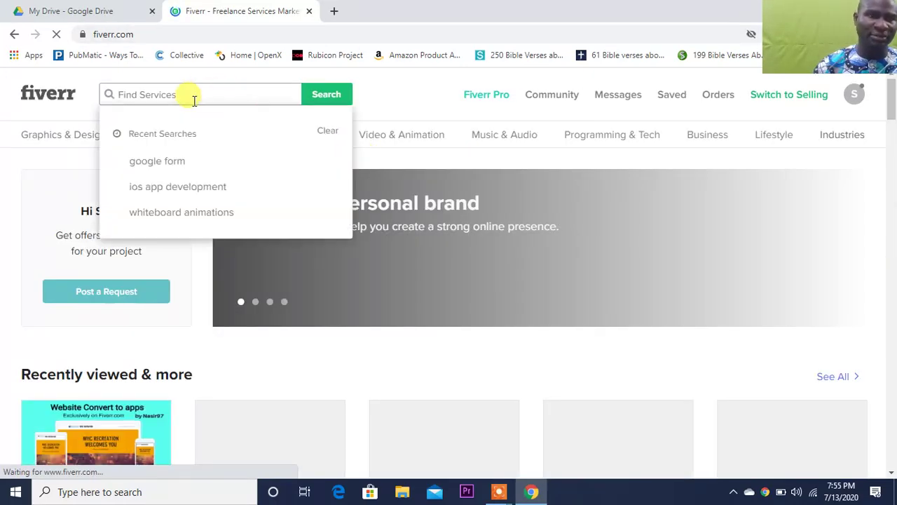
click(193, 161)
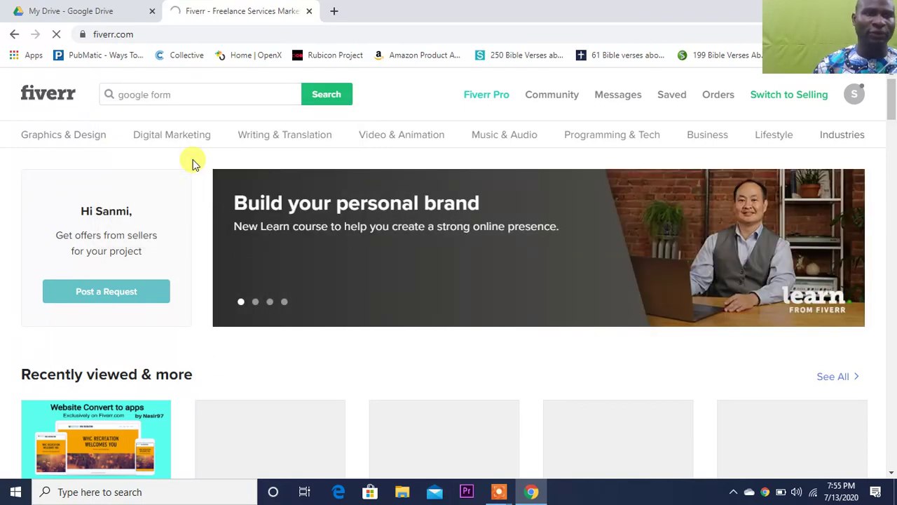
- Load upwork.com and peopleperhour.com in two more new tabs
click(334, 11)
text(u)
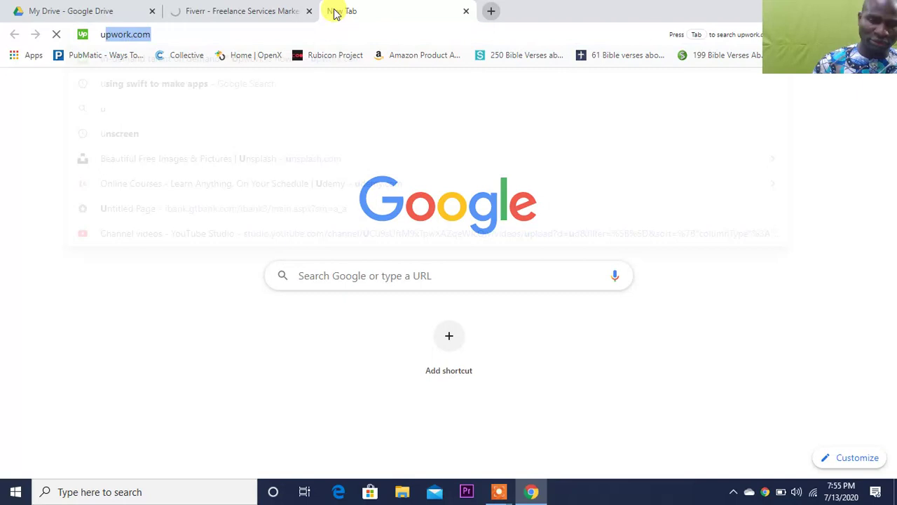
text(pwork)
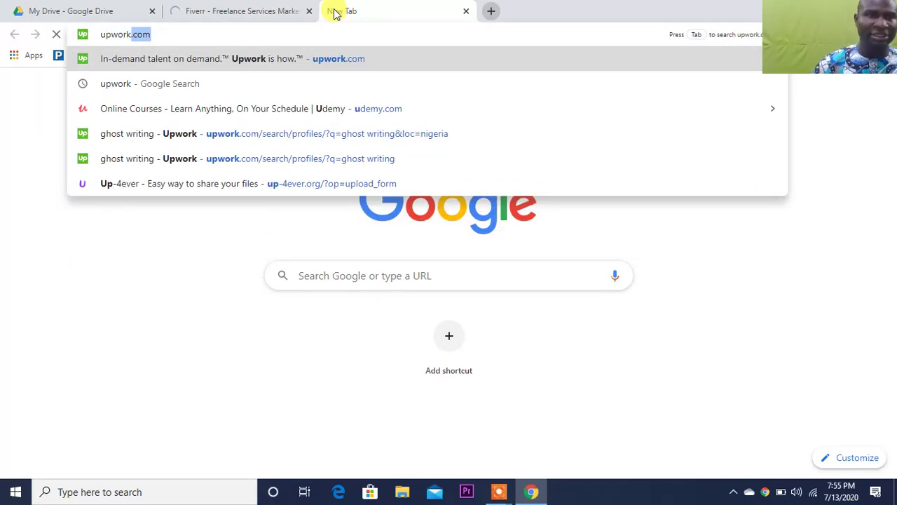
key(Return)
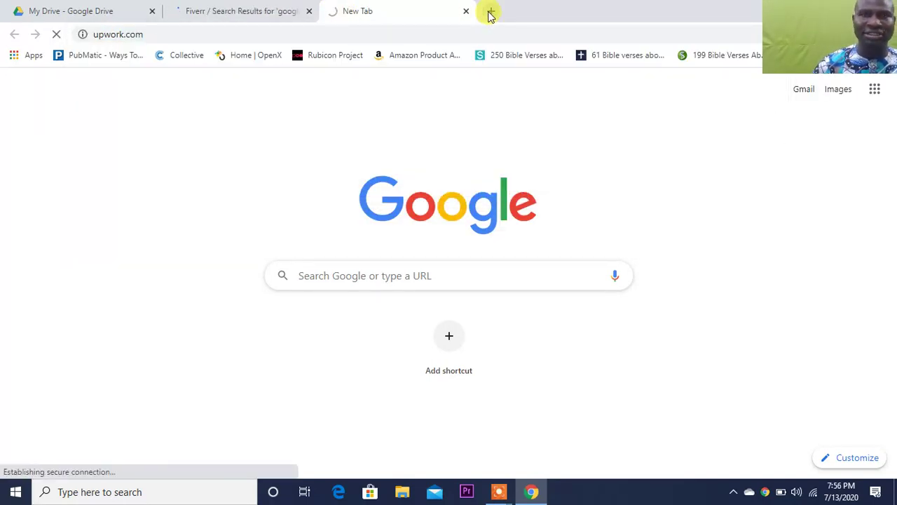
click(491, 13)
text(people)
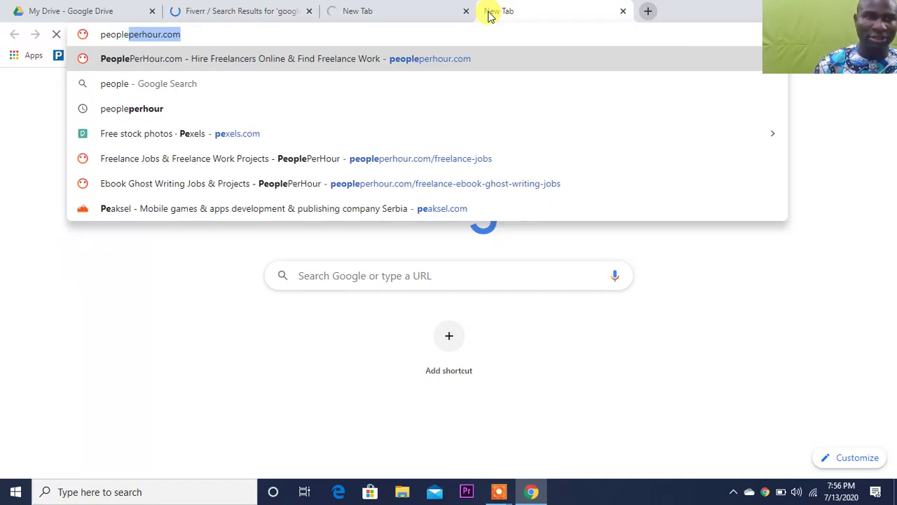
key(Return)
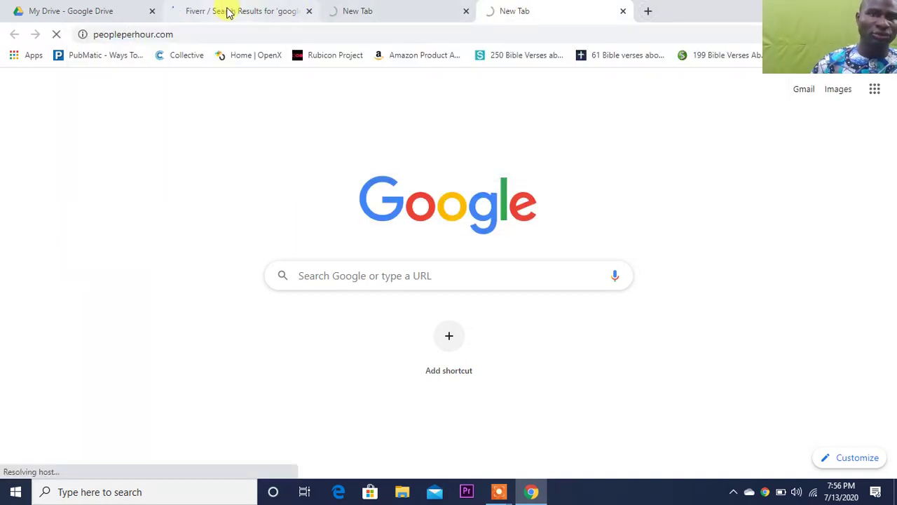
- Scroll the Fiverr results and open 'I will create an online google form or jotform' in a new tab
click(228, 12)
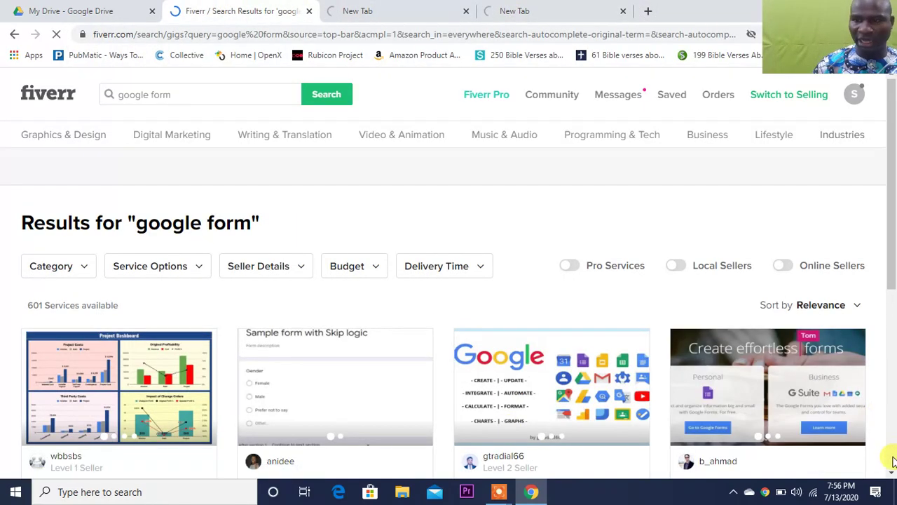
scroll(893, 474, down, 3)
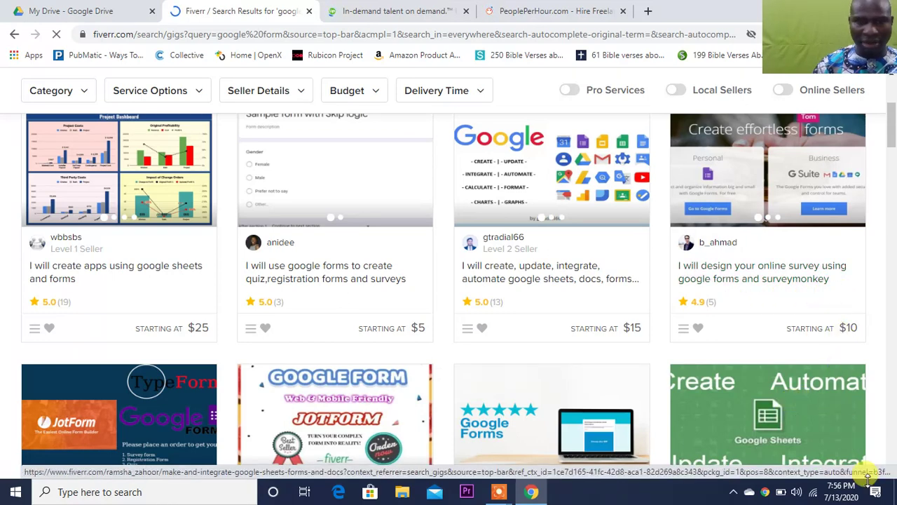
scroll(891, 475, down, 3)
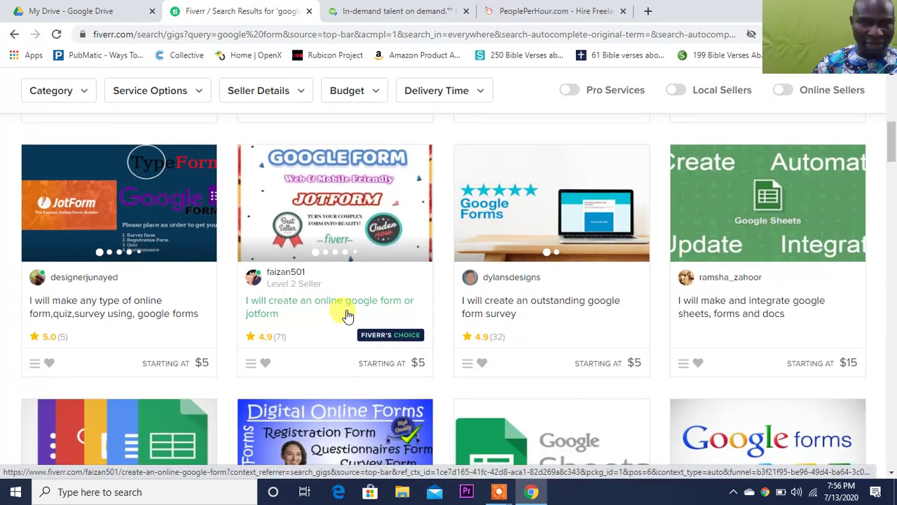
right_click(370, 308)
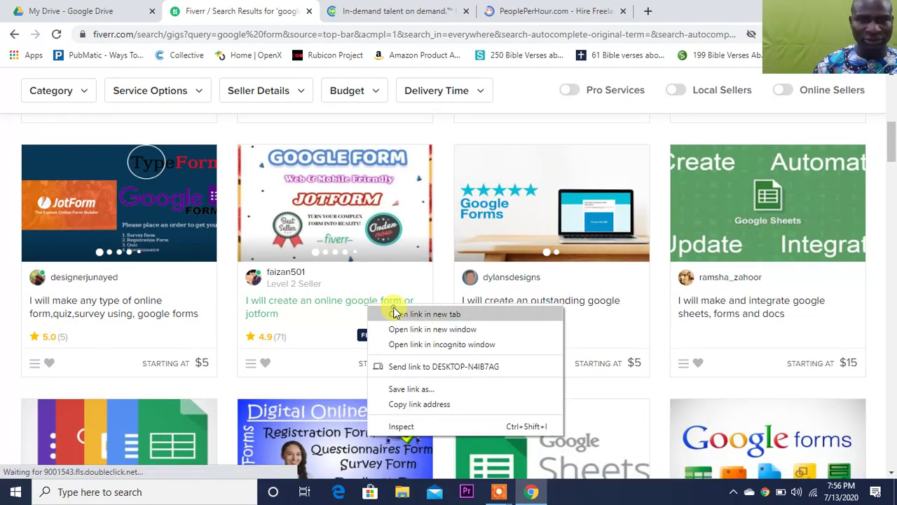
click(396, 313)
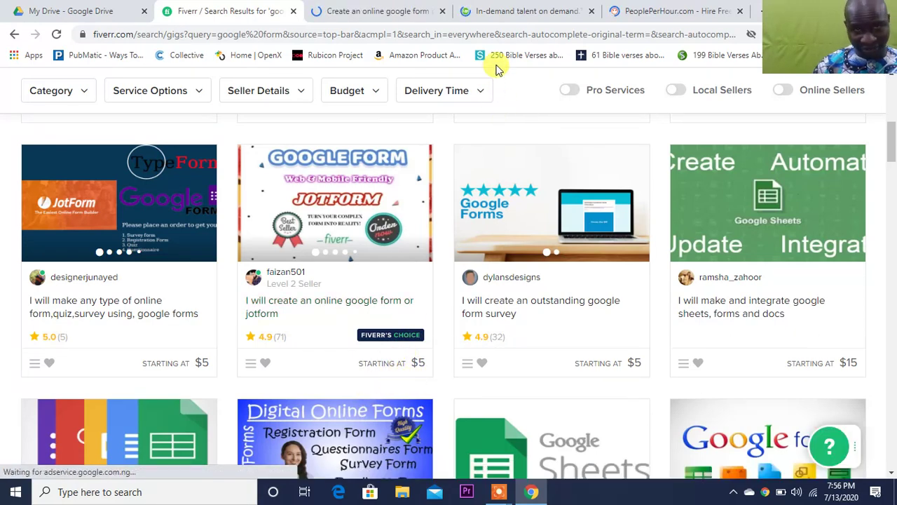
- Check the jotform gig's $35 Premium and $20 Standard packages, then return to Google Drive
click(377, 12)
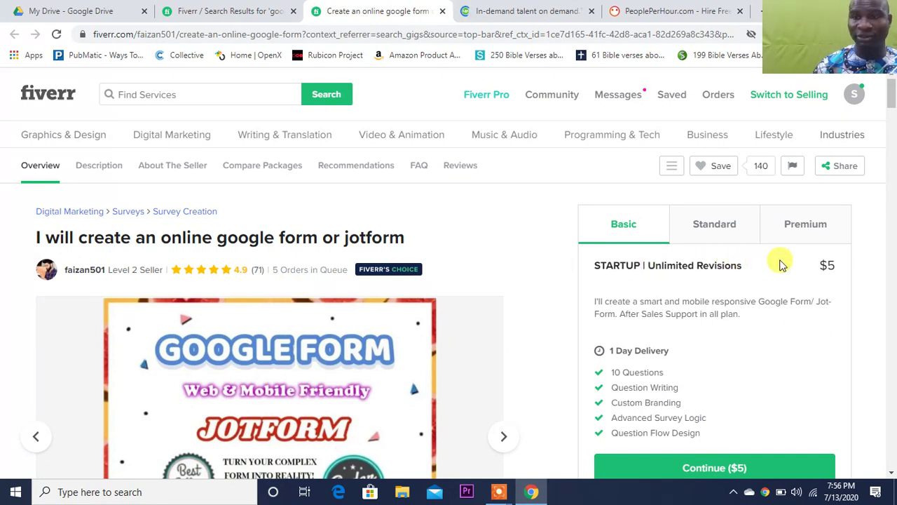
click(799, 238)
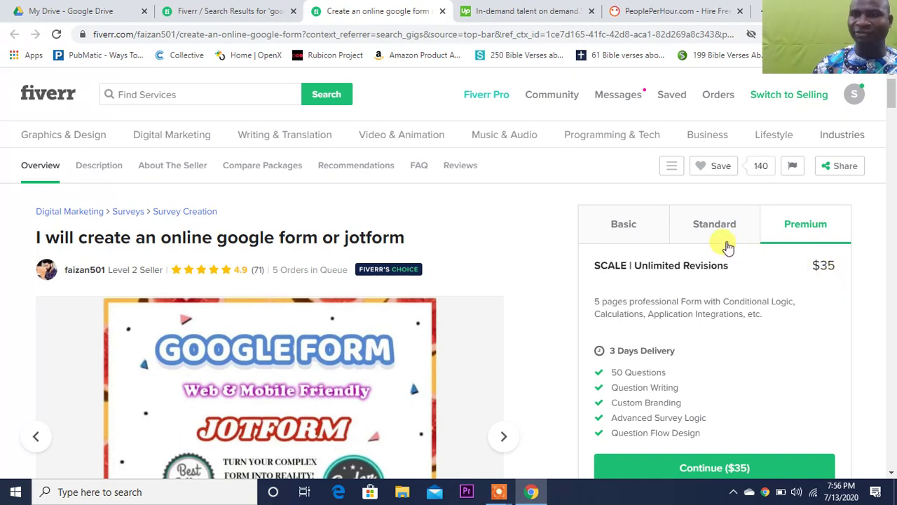
click(728, 245)
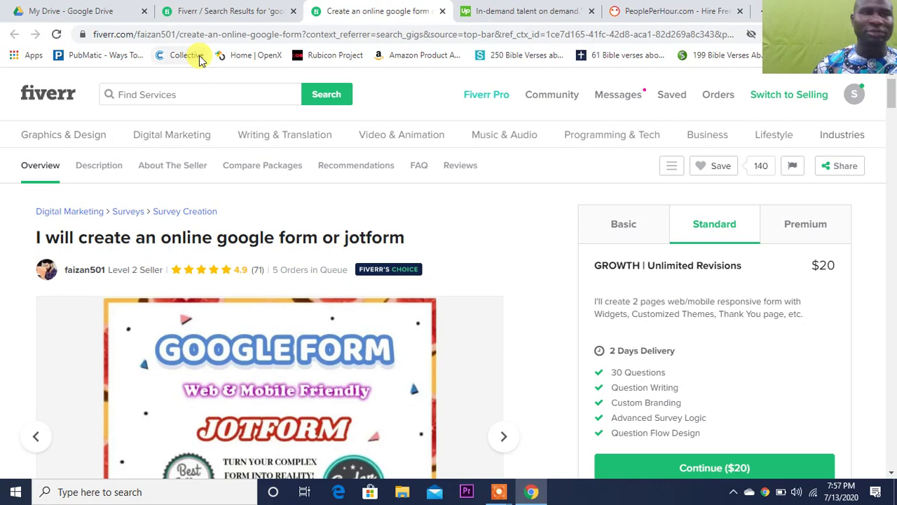
click(74, 11)
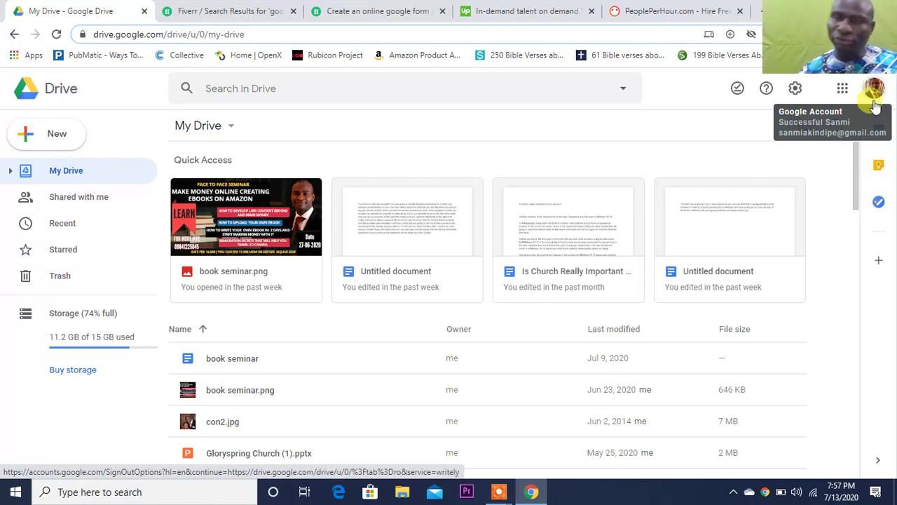
- Reveal the More submenu under Drive's New menu, listing Google Forms
click(843, 89)
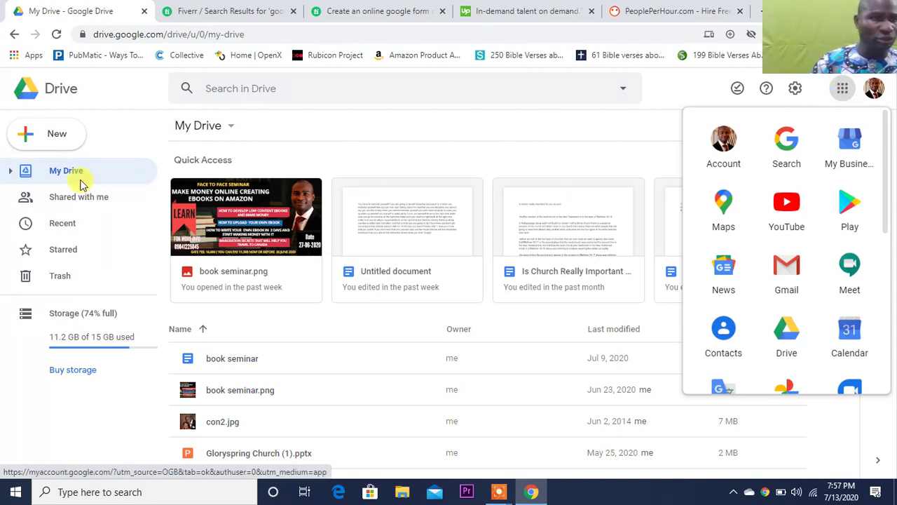
click(71, 143)
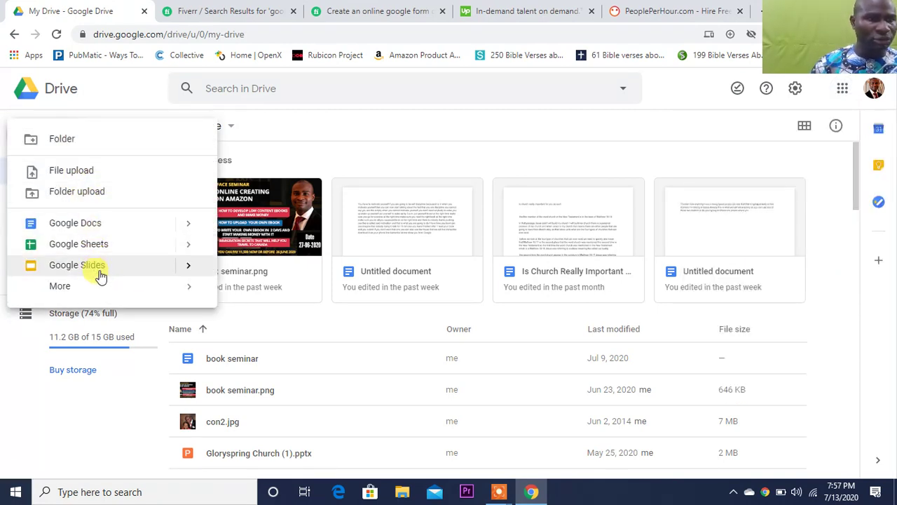
mouse_move(101, 287)
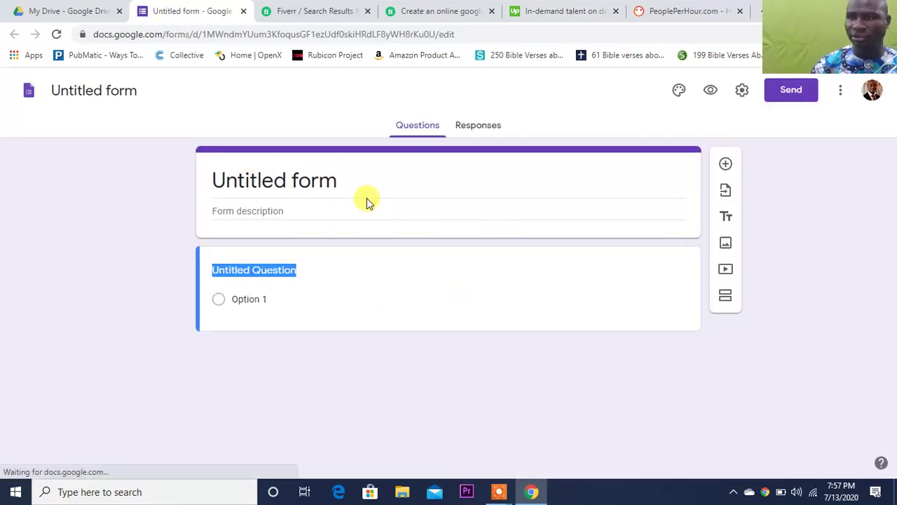
- Rename 'Untitled form' to 'testing for youtube form'
click(342, 183)
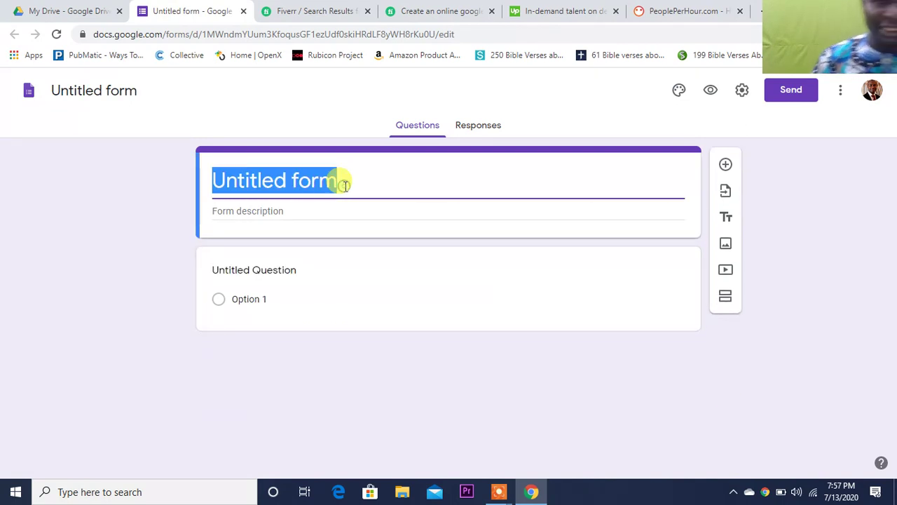
text(test)
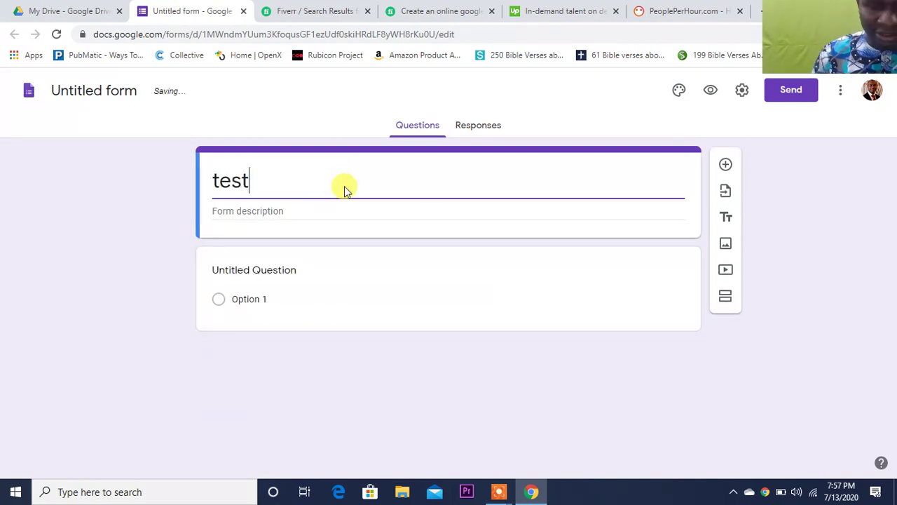
text(ing for y)
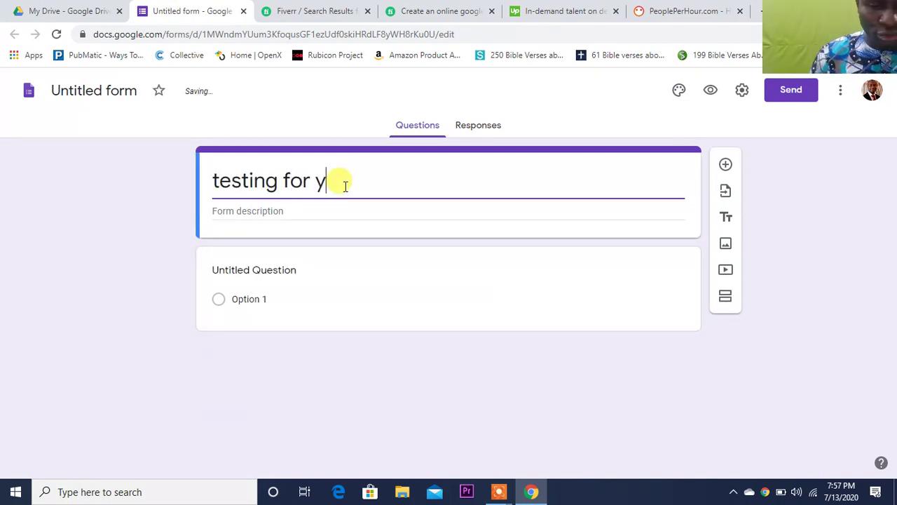
text(outube form)
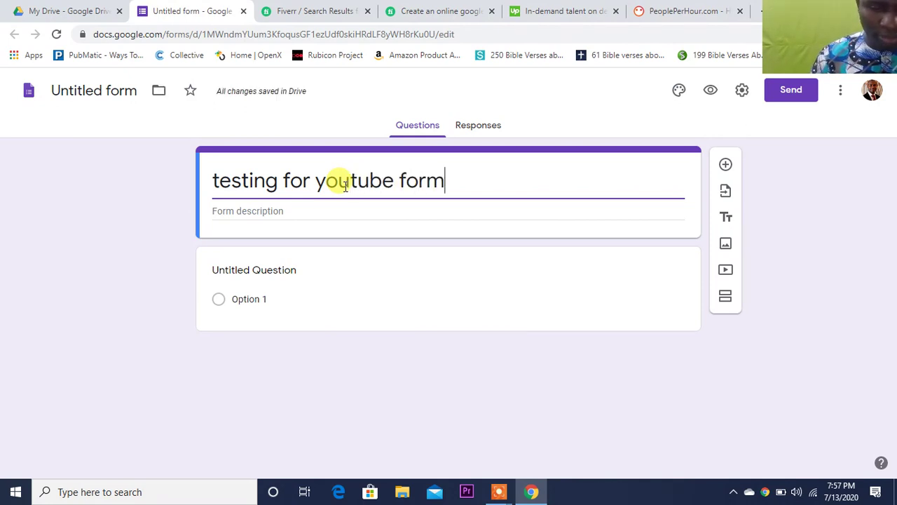
click(796, 254)
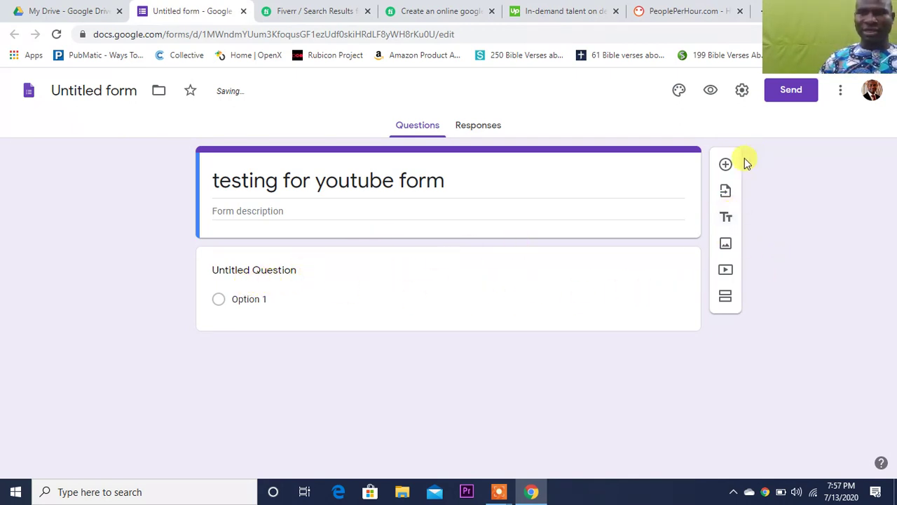
- Add a short-answer question 'how old are you ?' with Number response validation
click(726, 165)
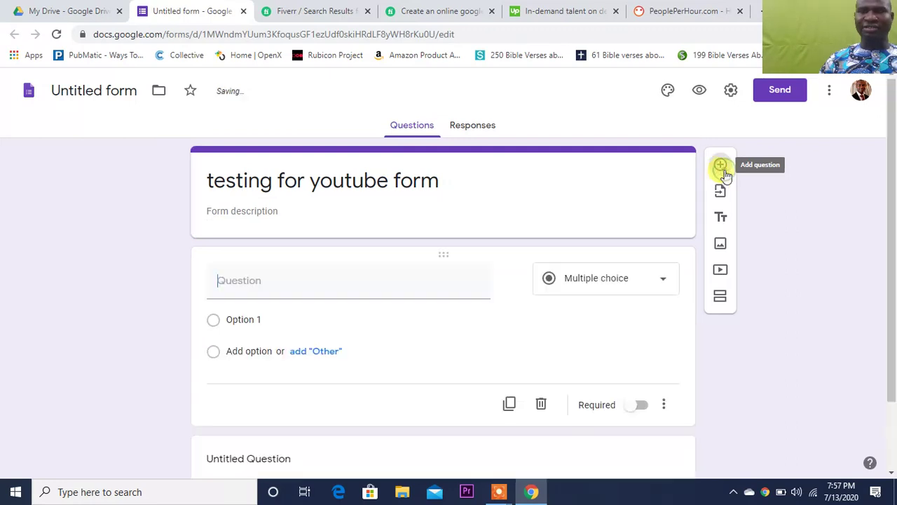
click(652, 281)
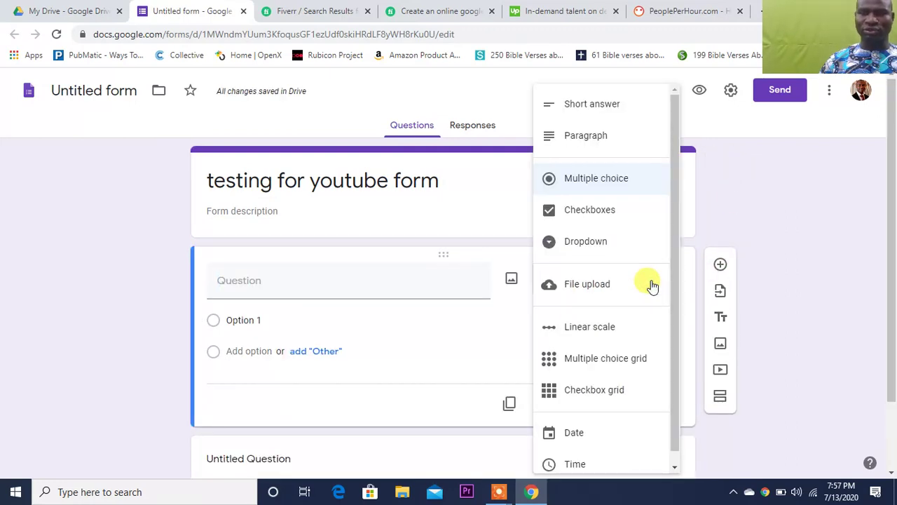
click(616, 109)
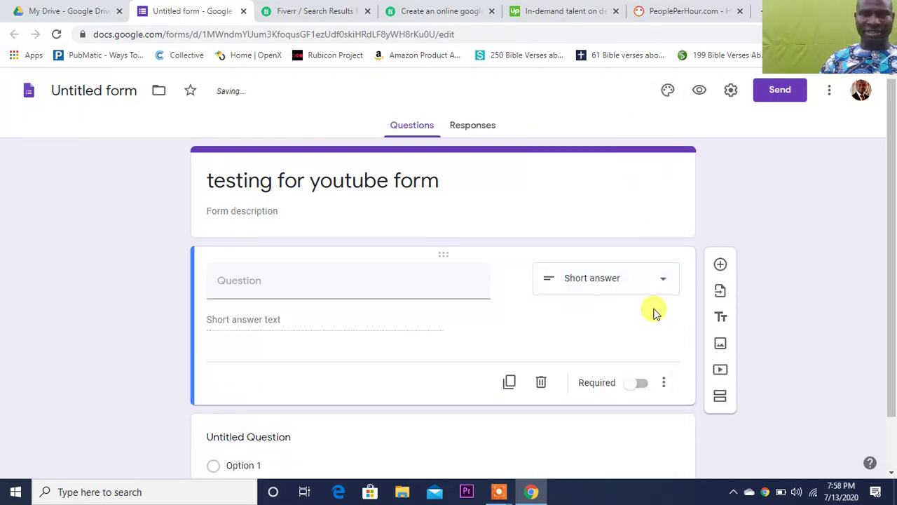
click(666, 285)
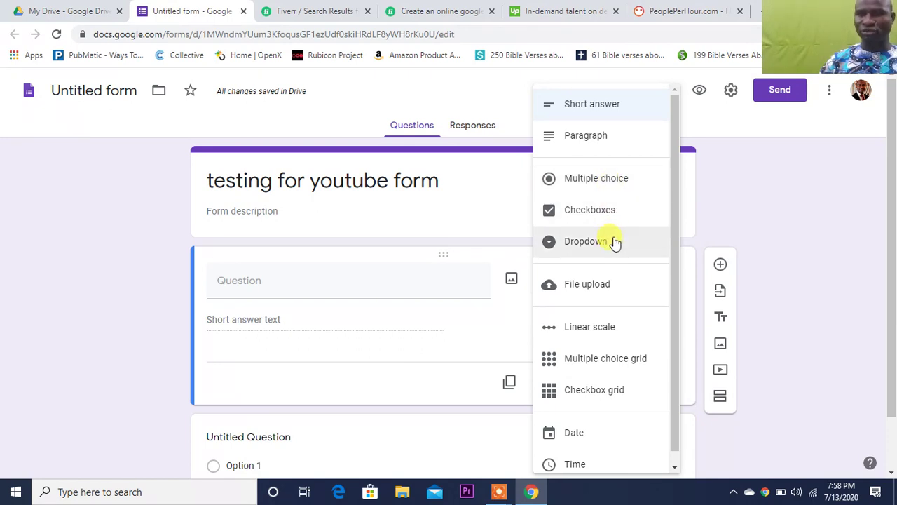
click(433, 286)
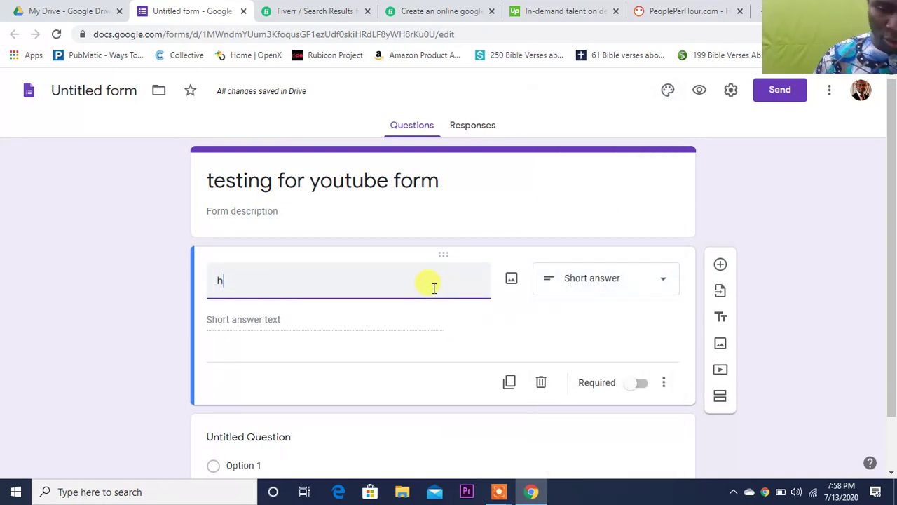
text(how old)
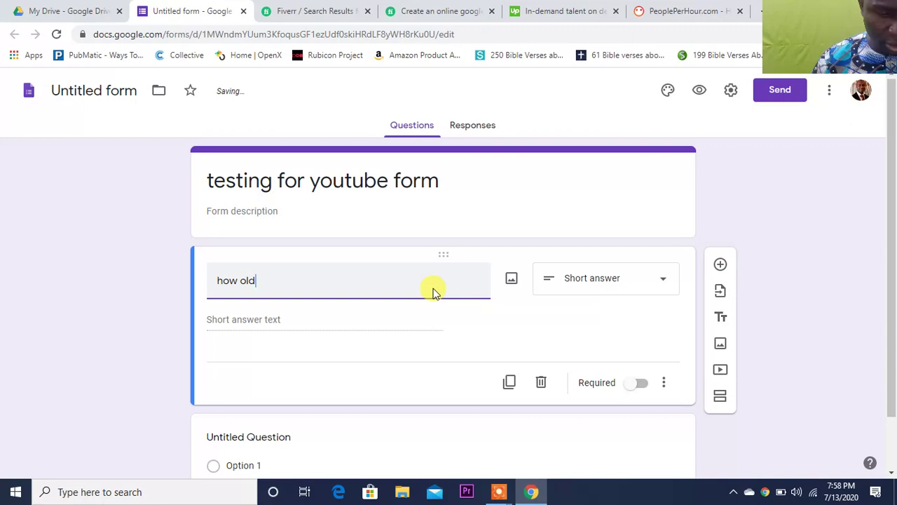
text( are o)
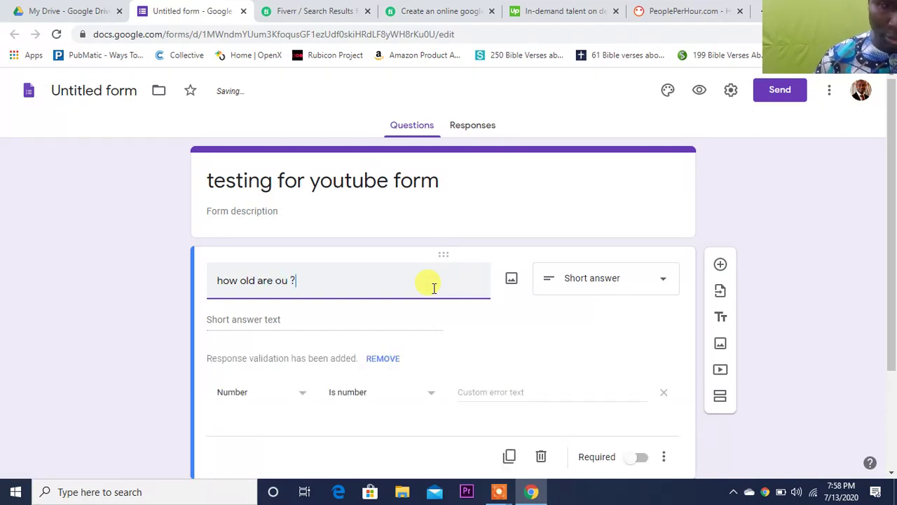
click(275, 282)
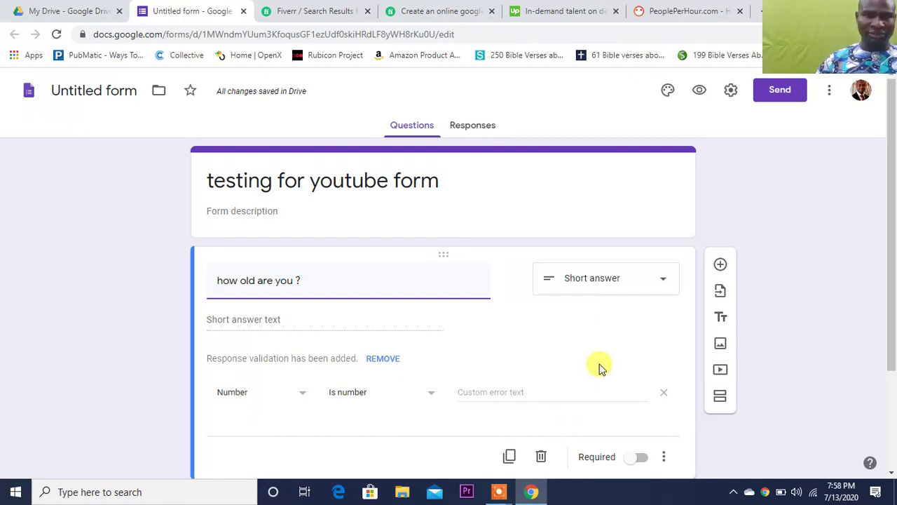
click(892, 473)
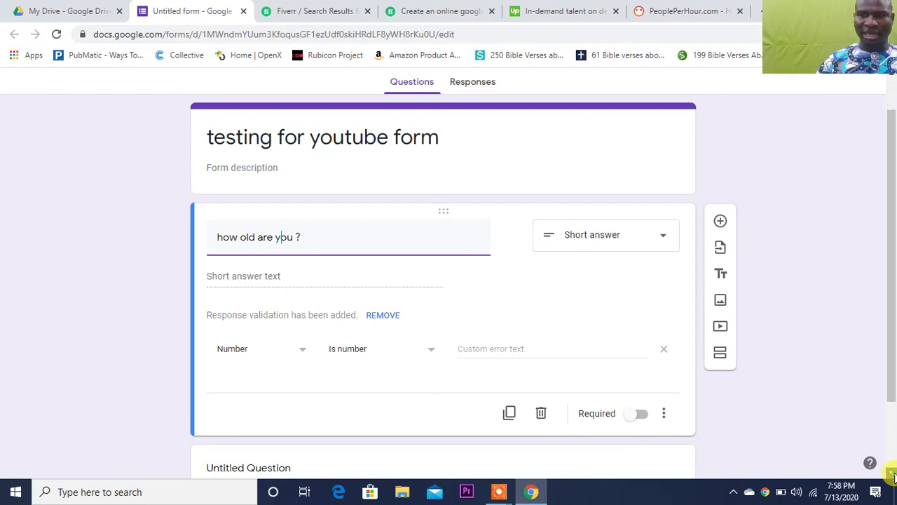
click(892, 474)
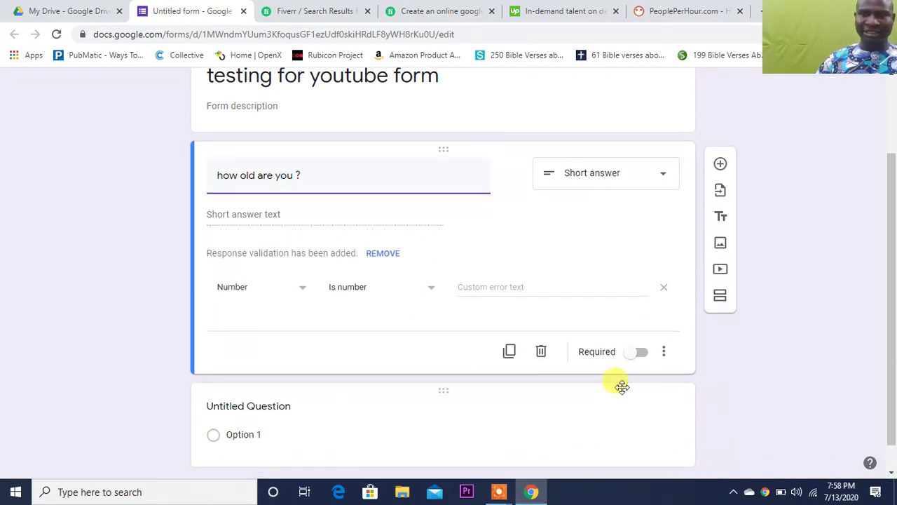
- Add a multiple-choice question 'what is your best colour' with options red, blue and Other
click(722, 166)
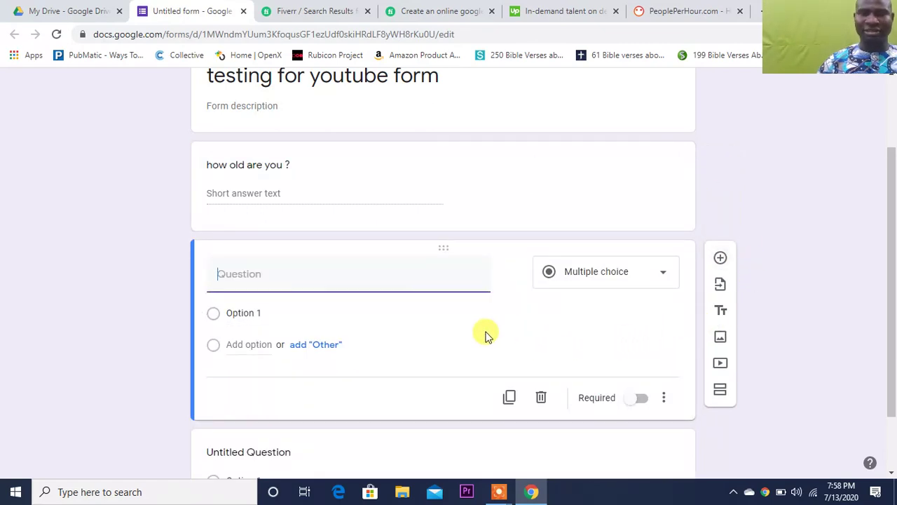
text(what is your best colour)
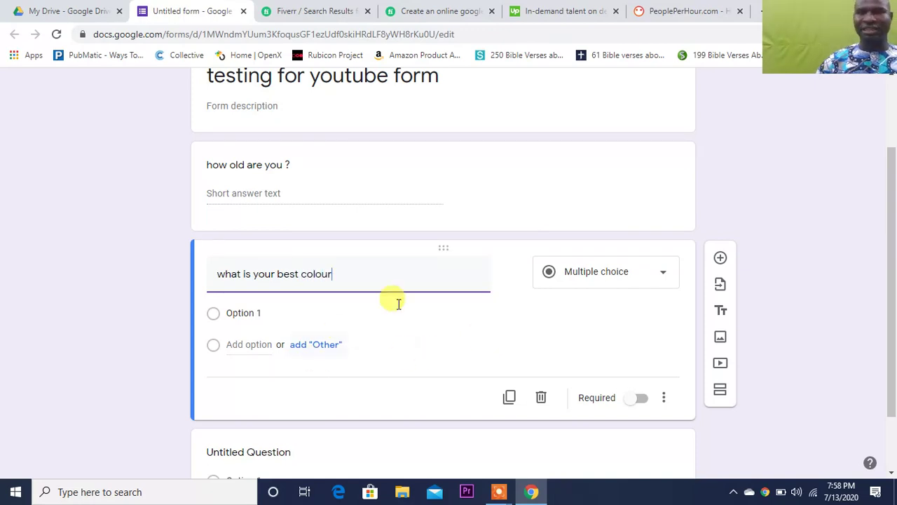
click(271, 315)
text(red)
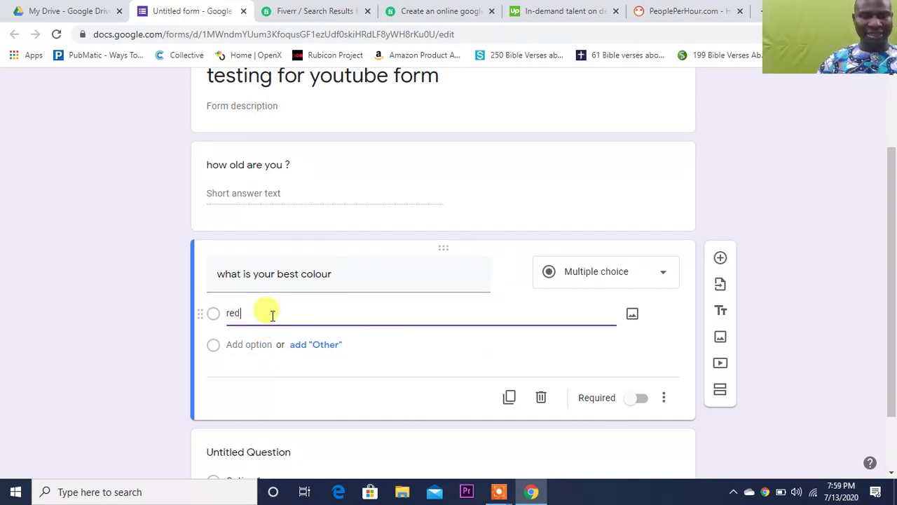
click(310, 345)
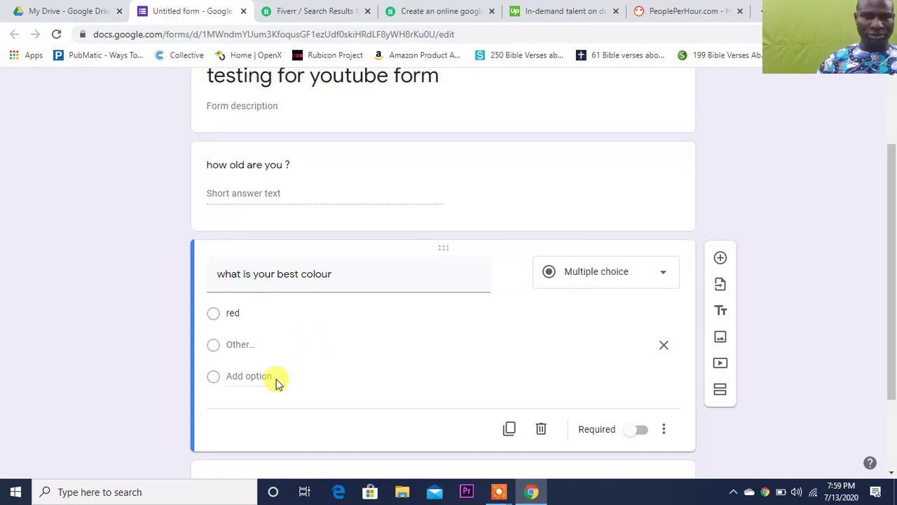
click(247, 376)
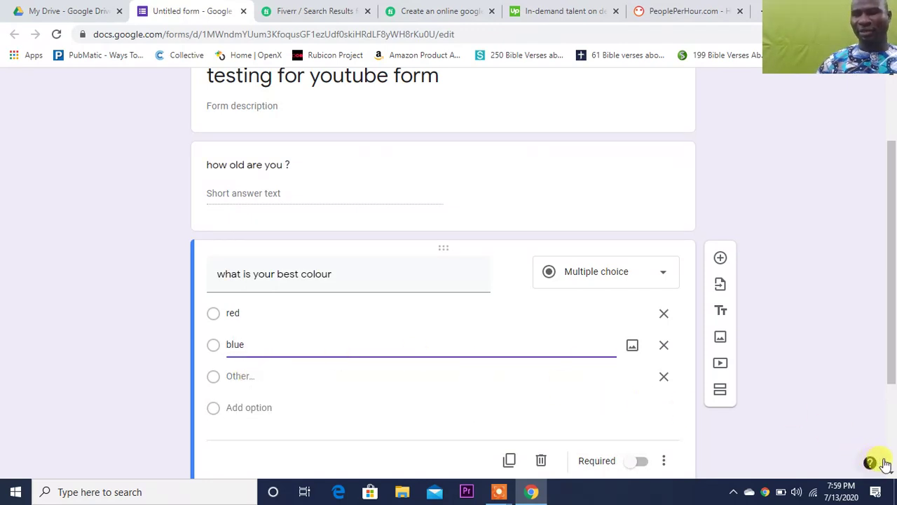
scroll(892, 473, down, 2)
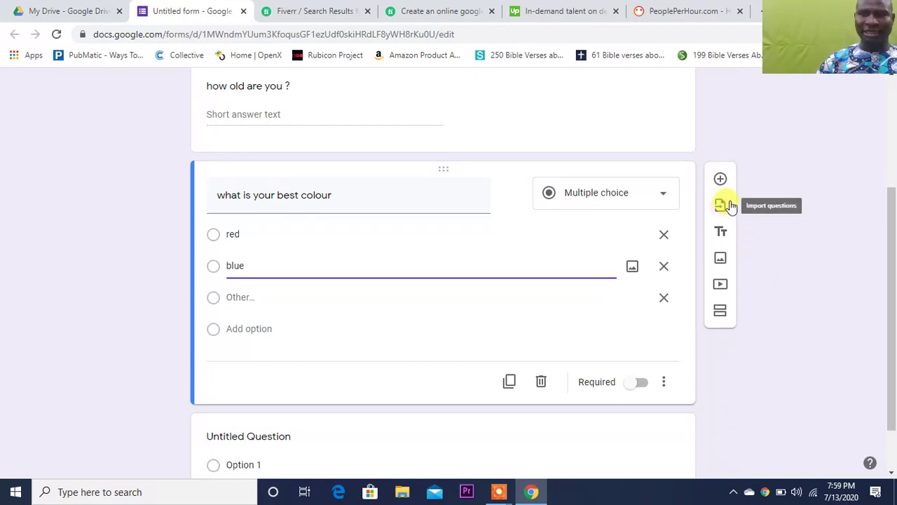
- Upload the image Travel Vlog YouTube Thumbnail.jpg into the form from the computer
click(722, 264)
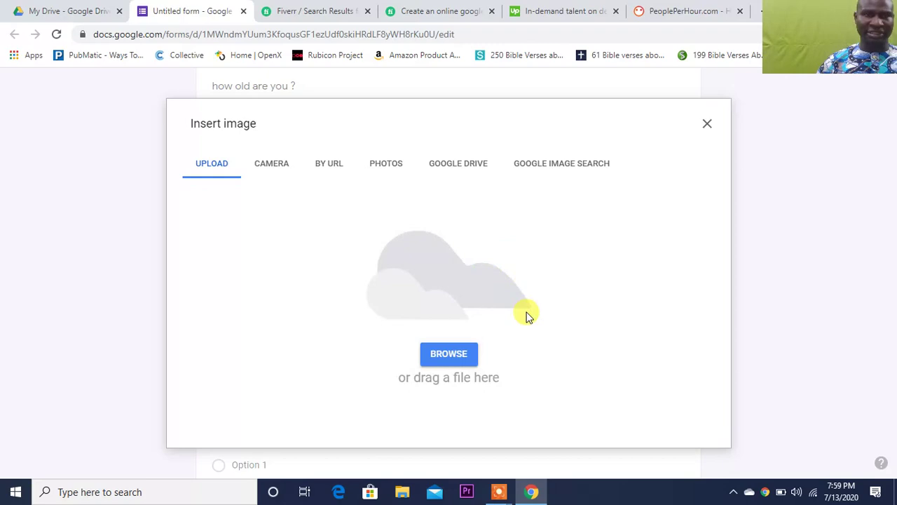
click(447, 359)
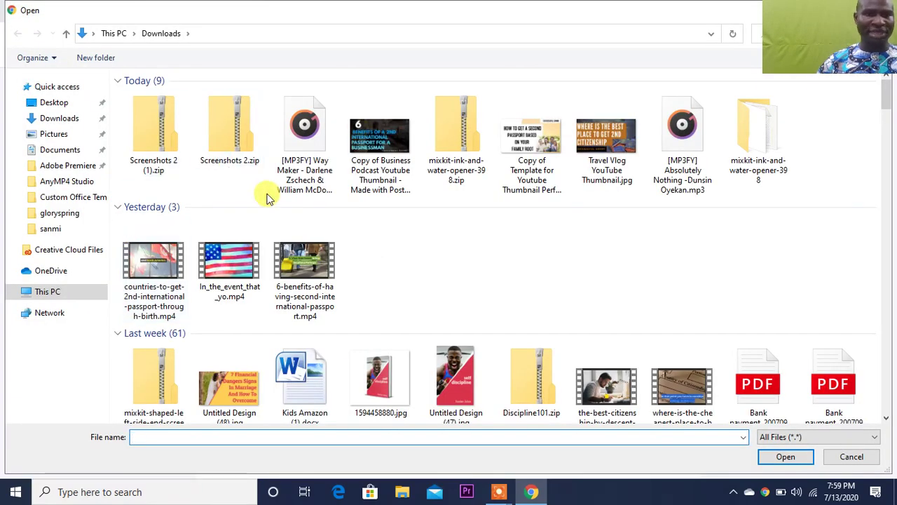
click(607, 171)
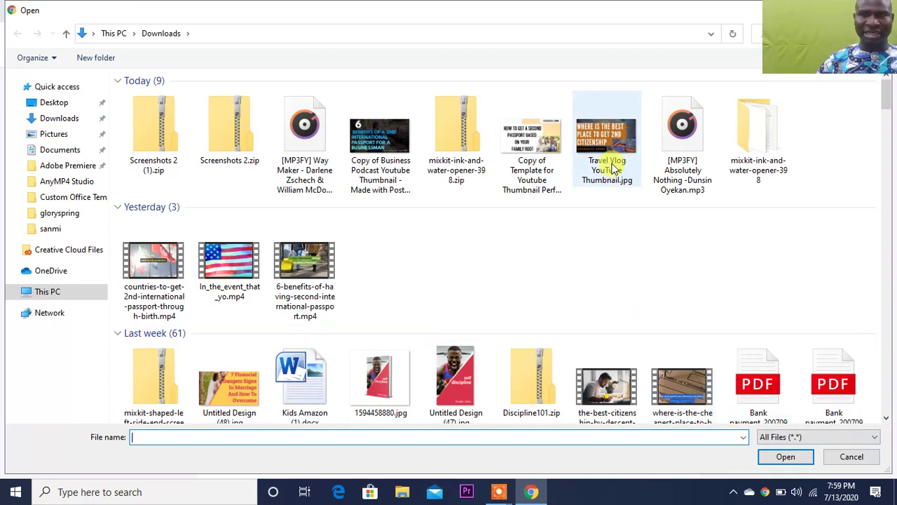
click(771, 457)
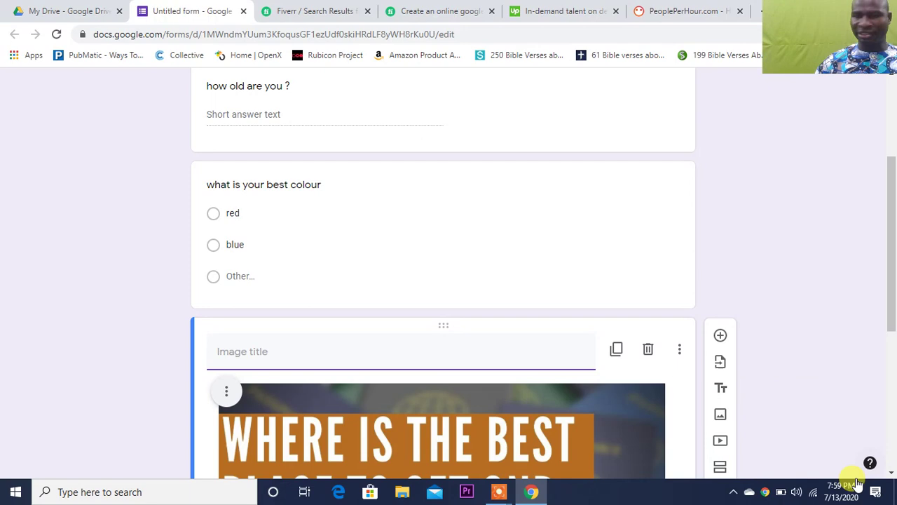
scroll(887, 426, down, 5)
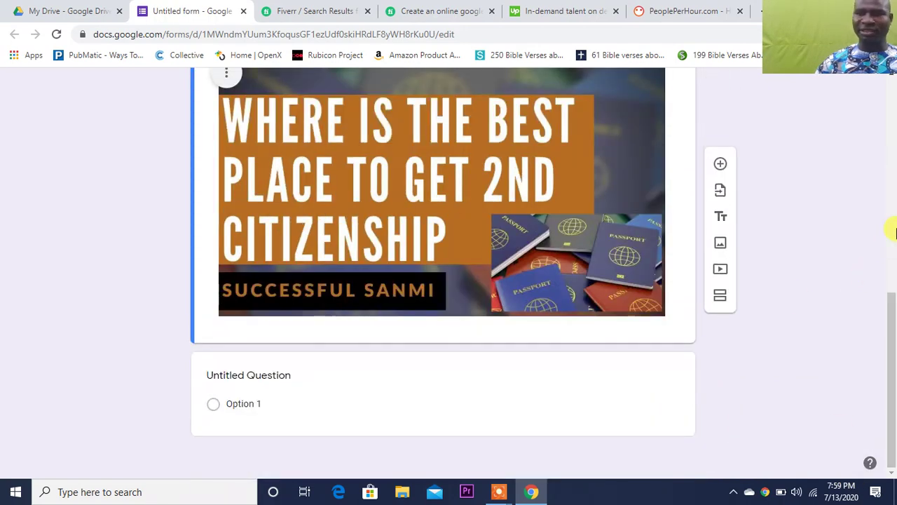
click(894, 231)
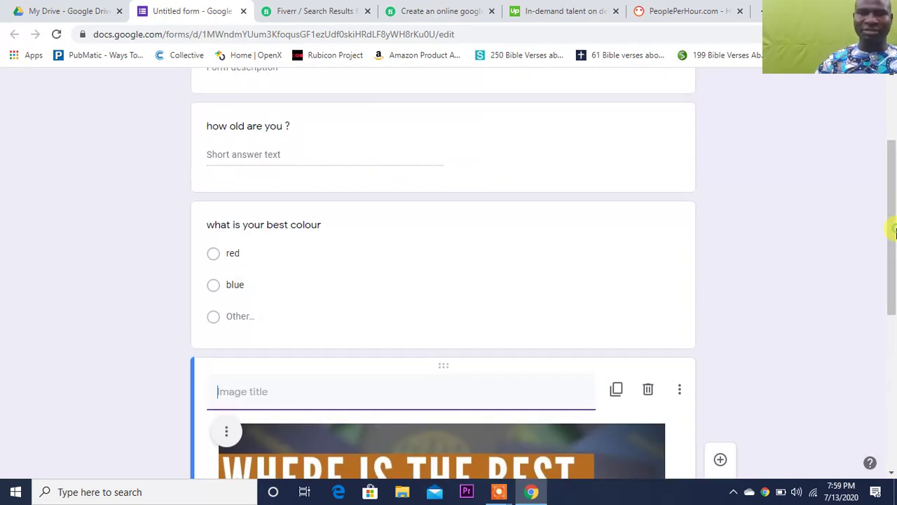
- Start titling the image 'test for youtube'
click(714, 140)
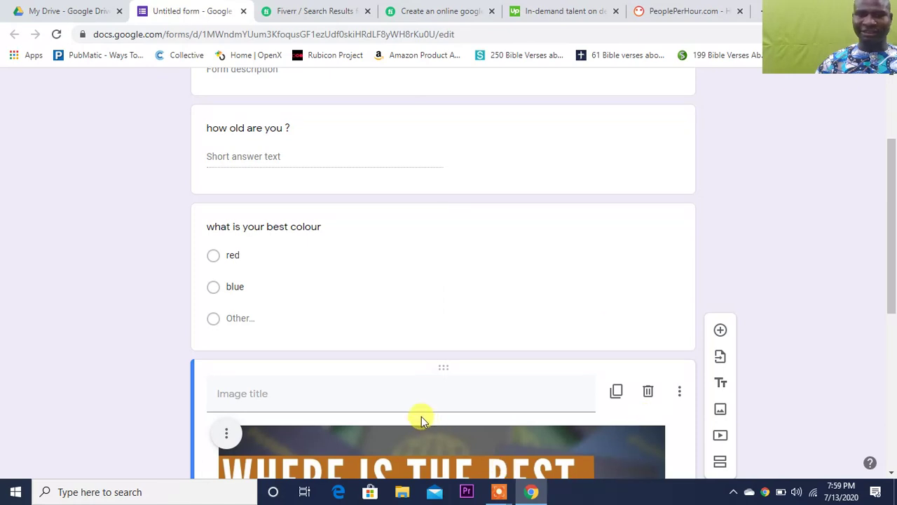
click(408, 396)
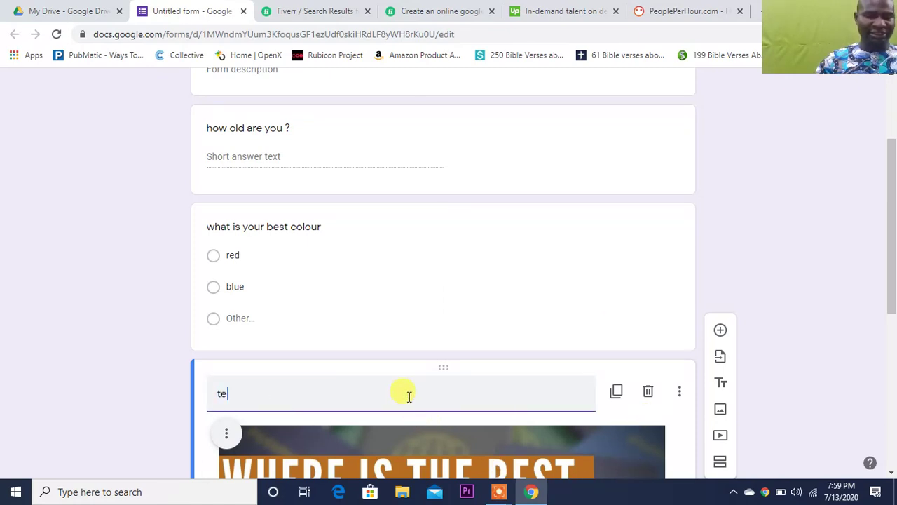
text(test fo)
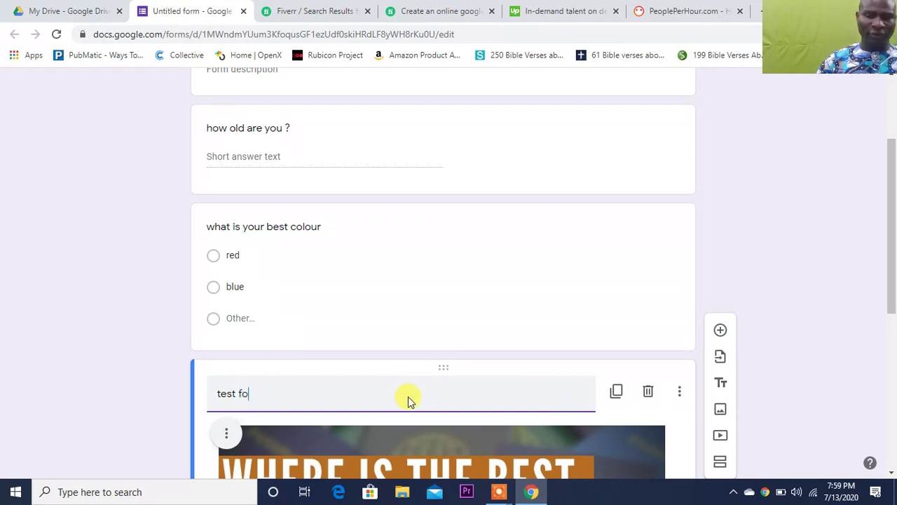
text(r yo)
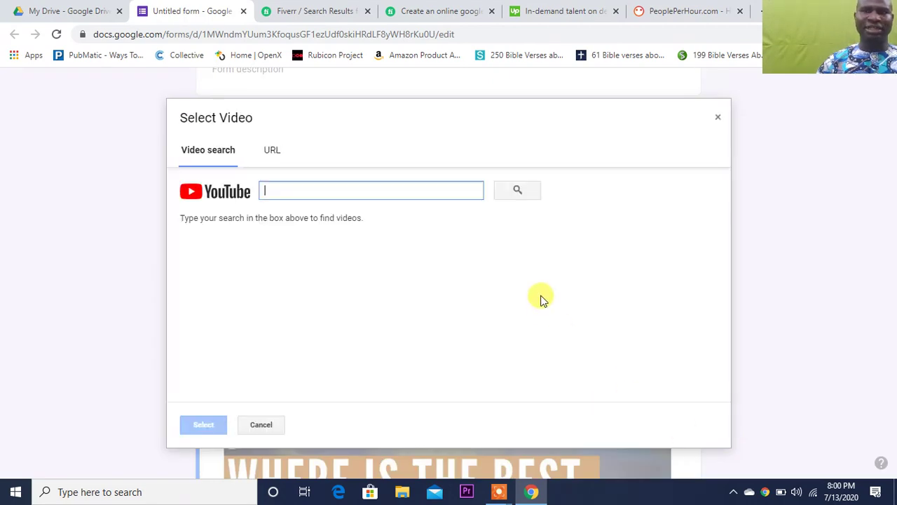
- Search YouTube and add the video 'MAKE MONEY FROM YOUTUBE(2020)' to the form
click(319, 193)
text(successful sanmi)
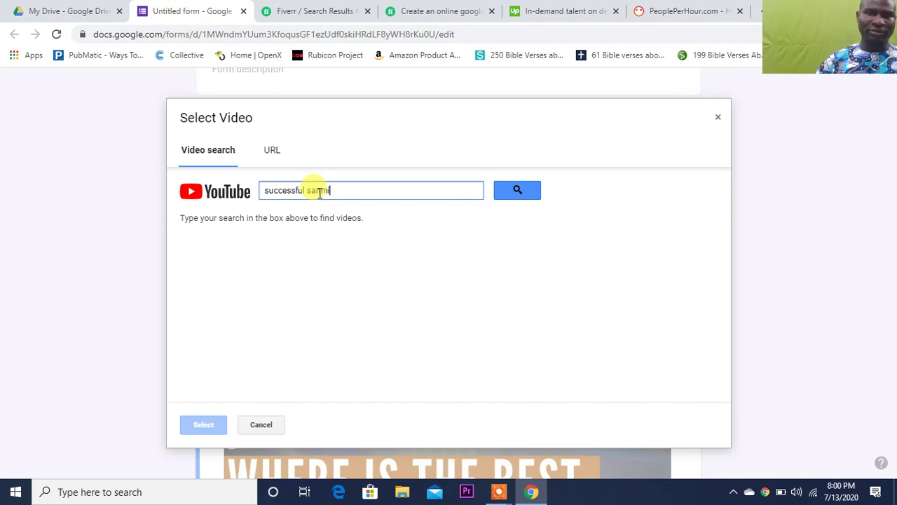
click(520, 188)
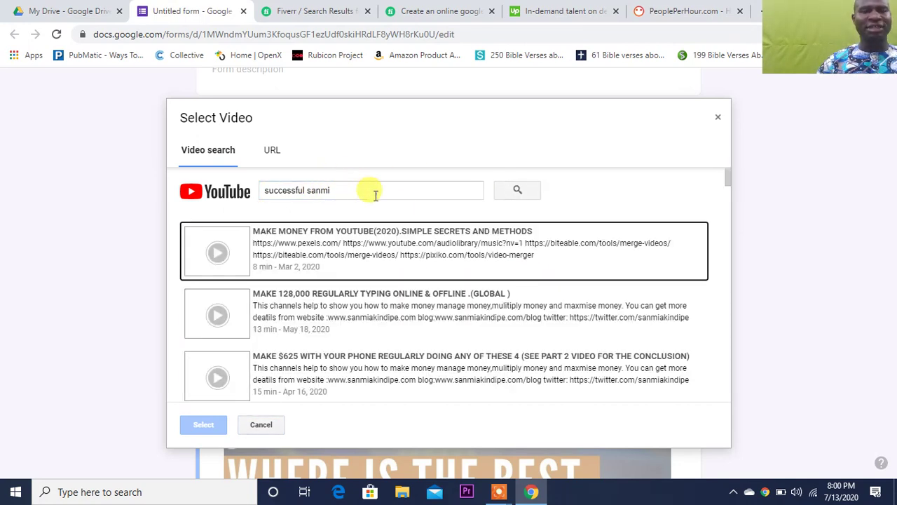
click(351, 260)
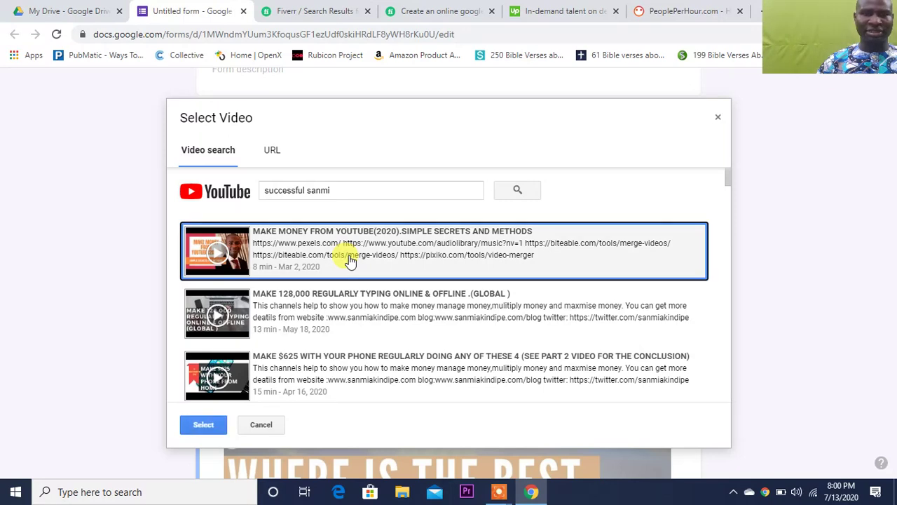
click(203, 424)
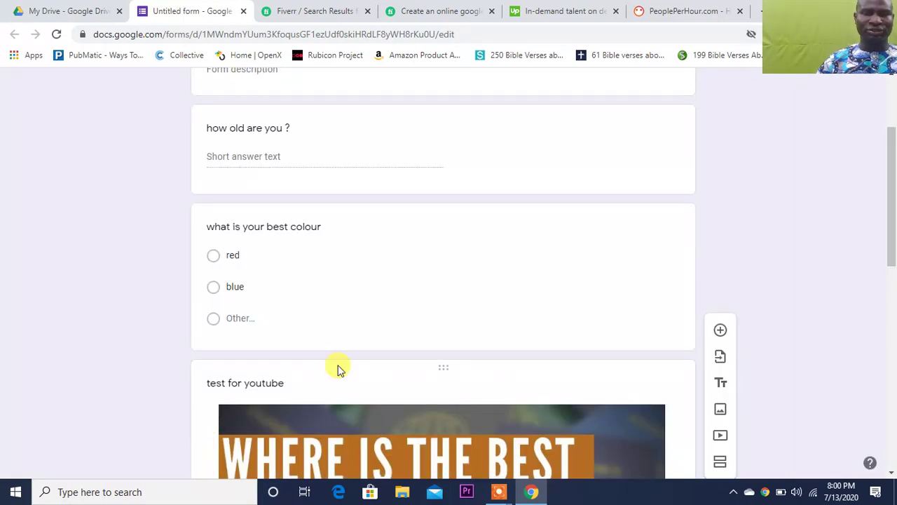
- Title the newly added video 'youtbe testing'
click(891, 474)
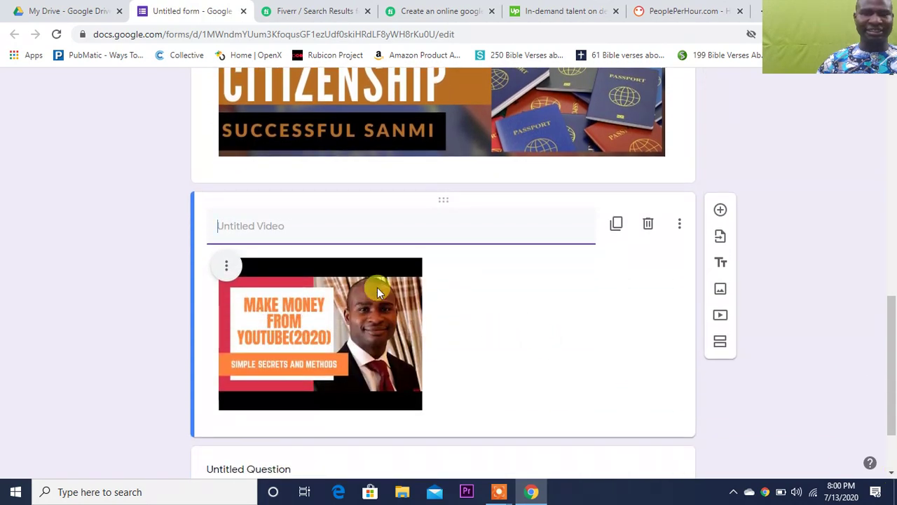
text(y)
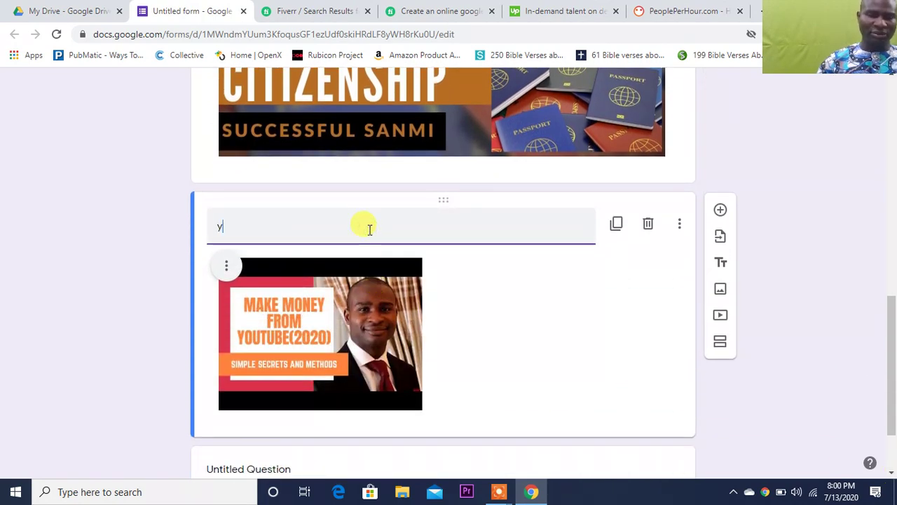
text(outb)
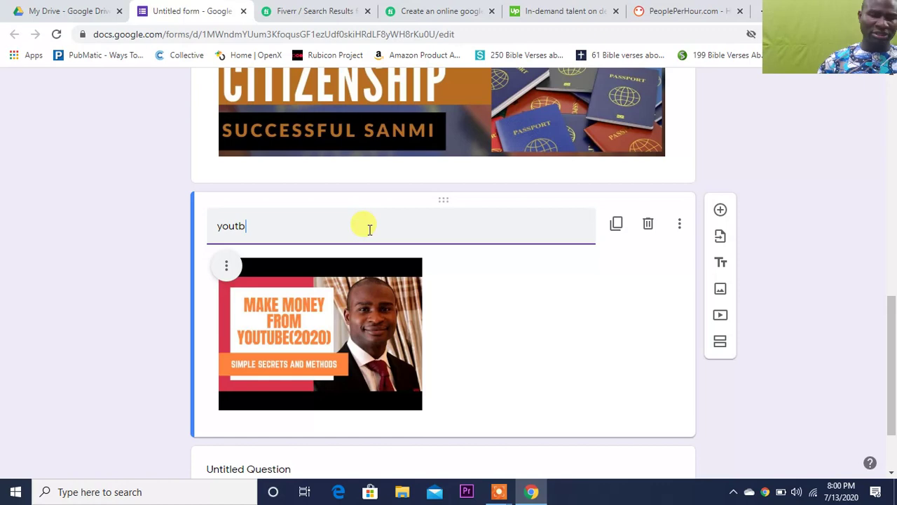
text(e test)
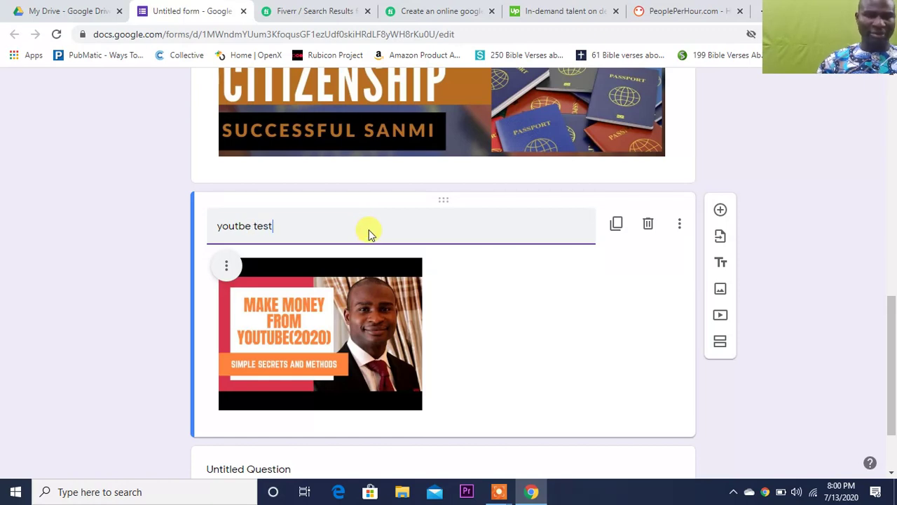
text(ing)
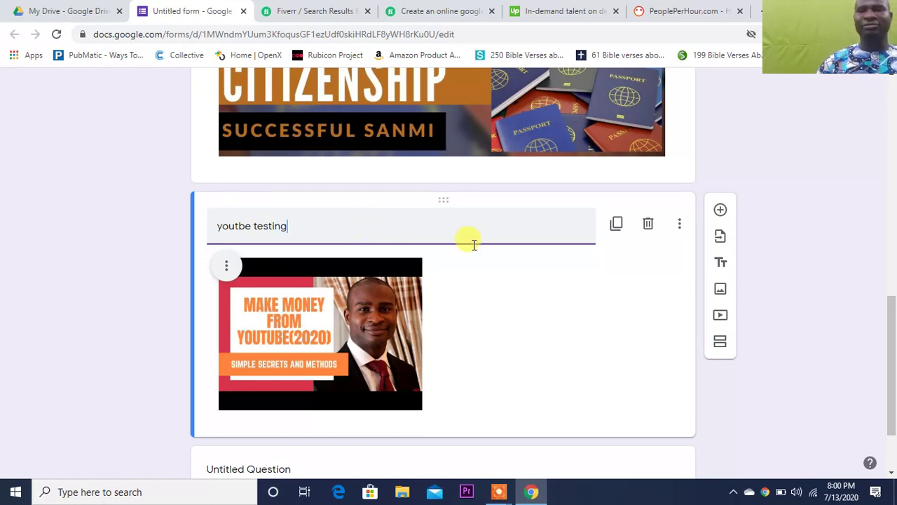
scroll(895, 112, up, 10)
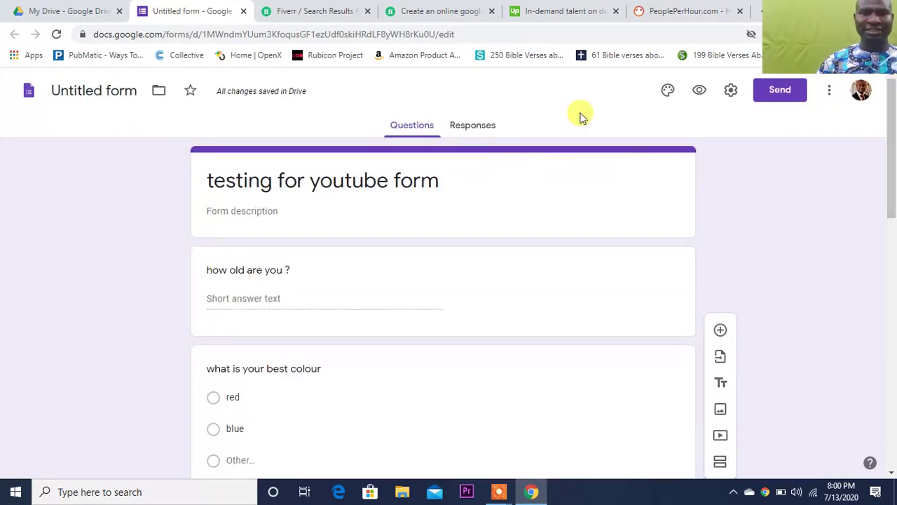
- Look over the Send and Settings dialogs without changes, then bring up Theme options
click(794, 89)
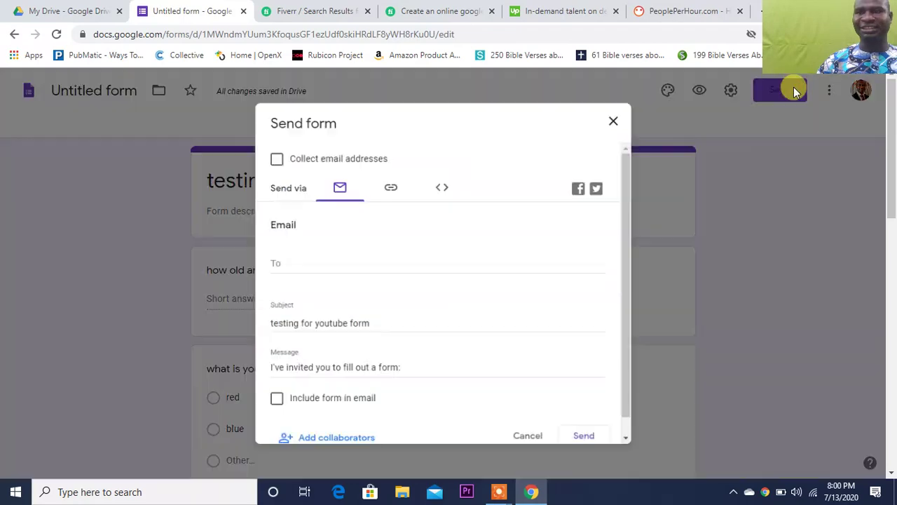
click(616, 122)
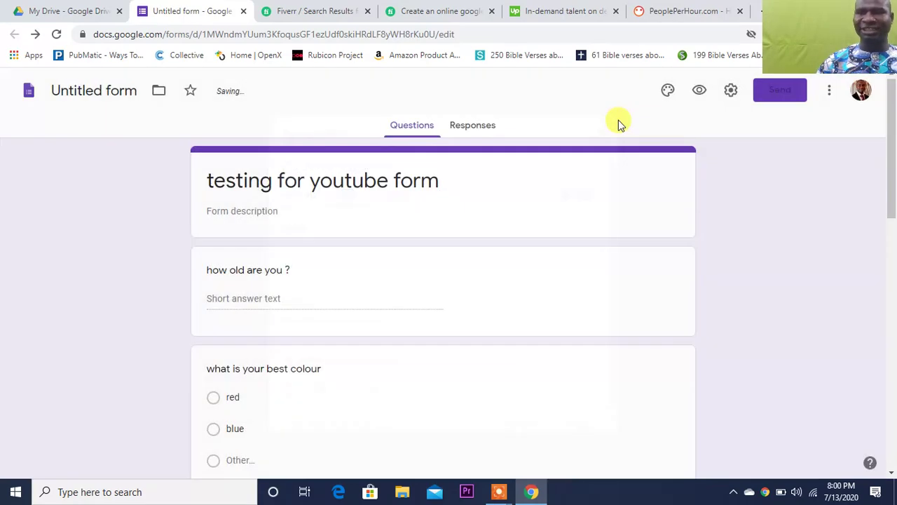
click(732, 98)
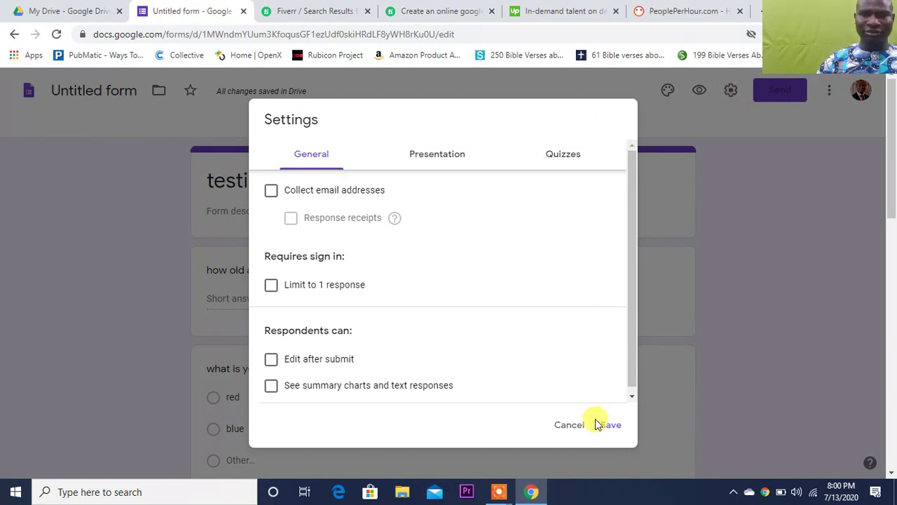
click(573, 425)
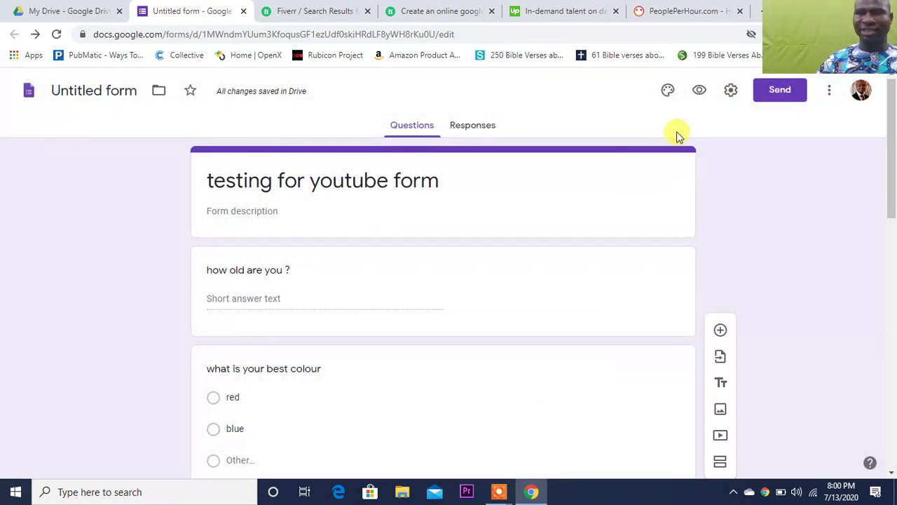
click(668, 94)
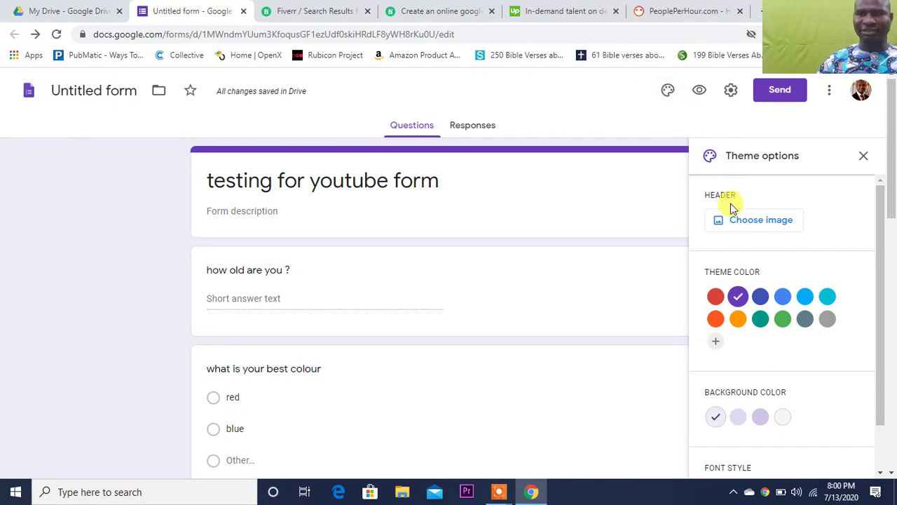
- Insert the colourful yarn photo as the header image and choose the purple theme colour
click(741, 222)
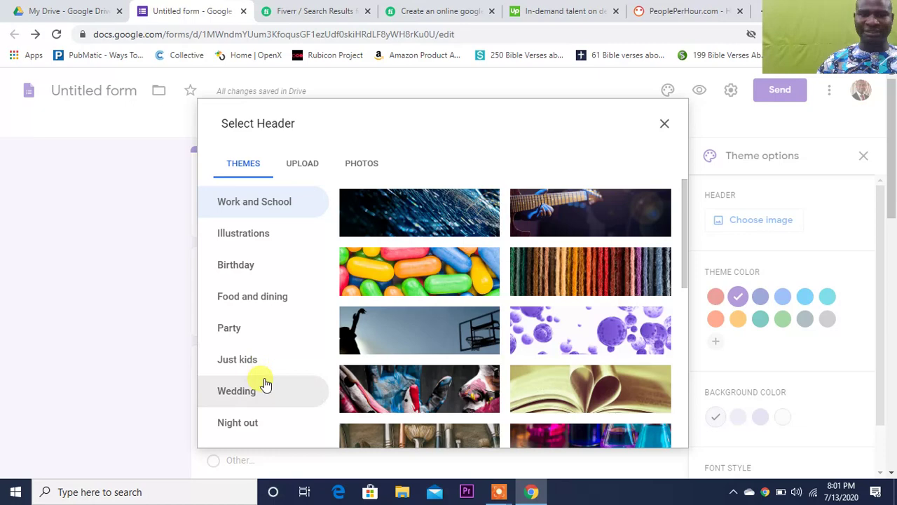
click(575, 279)
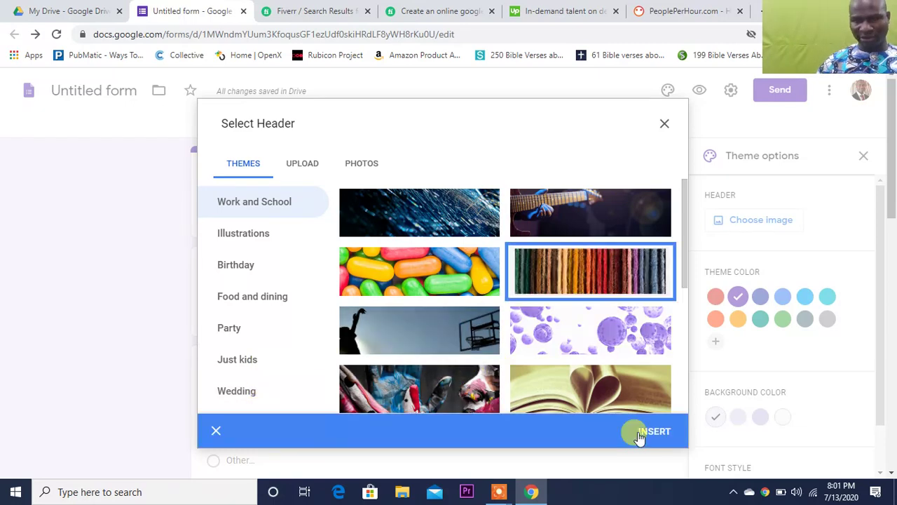
click(667, 438)
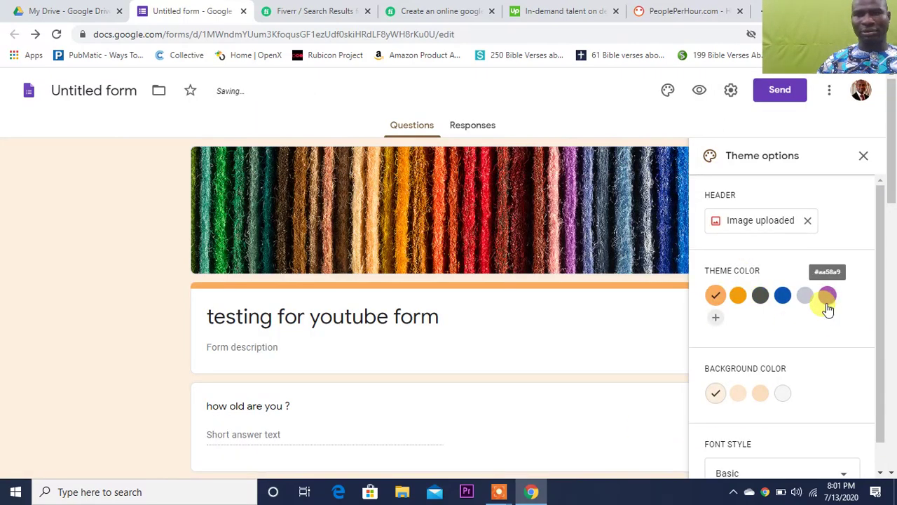
click(827, 295)
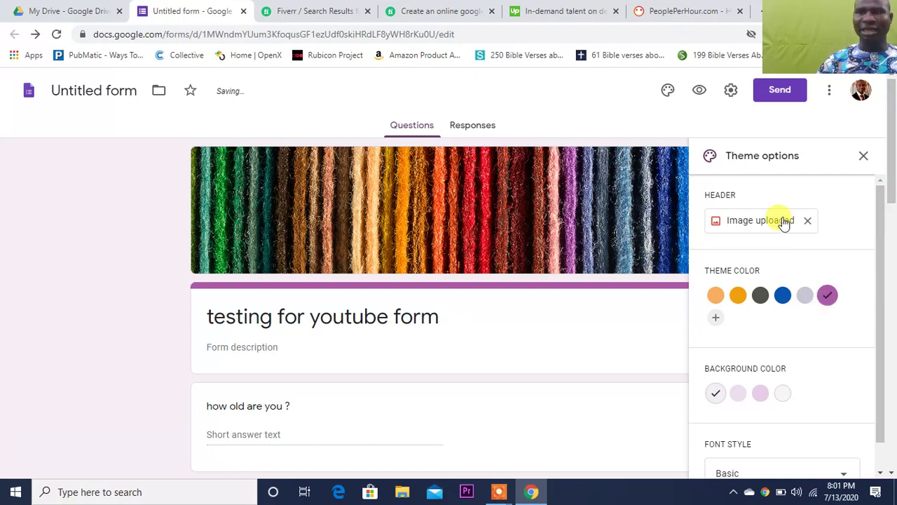
- Replace the yarn header with the coloured-pencils gallery photo, giving the form a peach theme colour
click(729, 225)
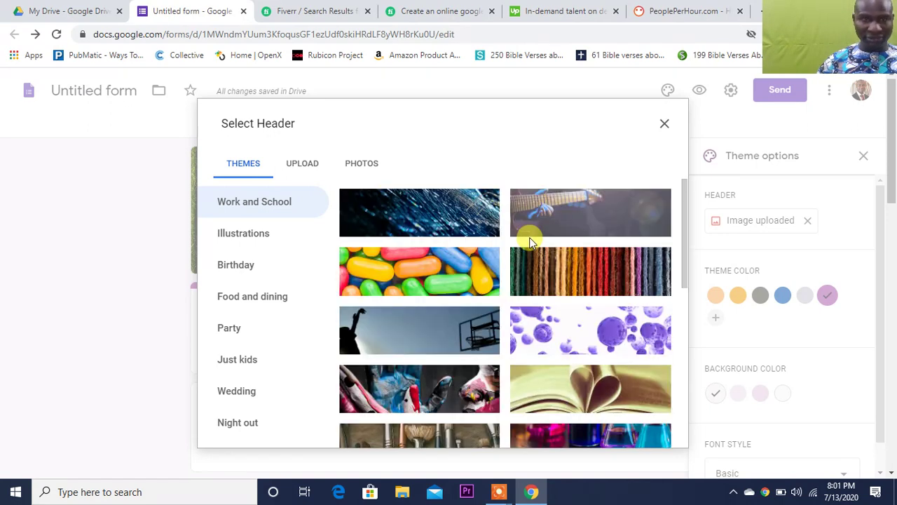
click(290, 168)
click(359, 163)
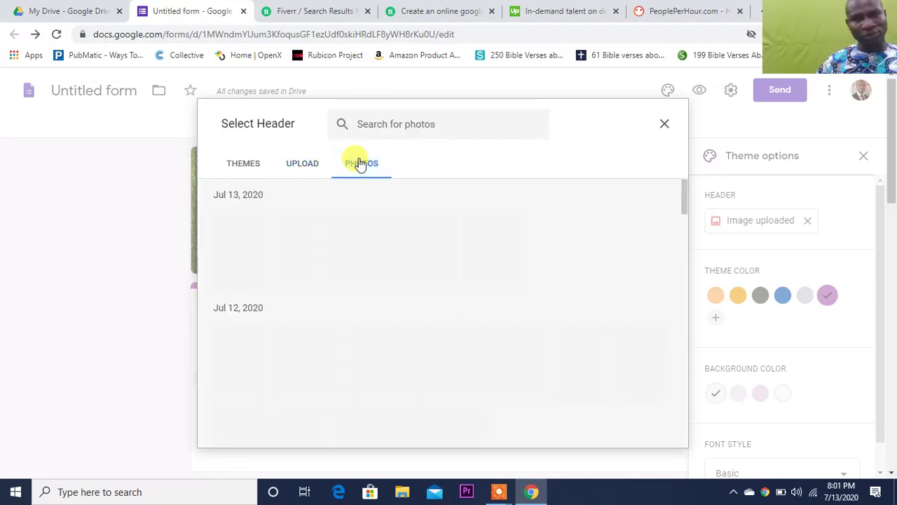
click(243, 163)
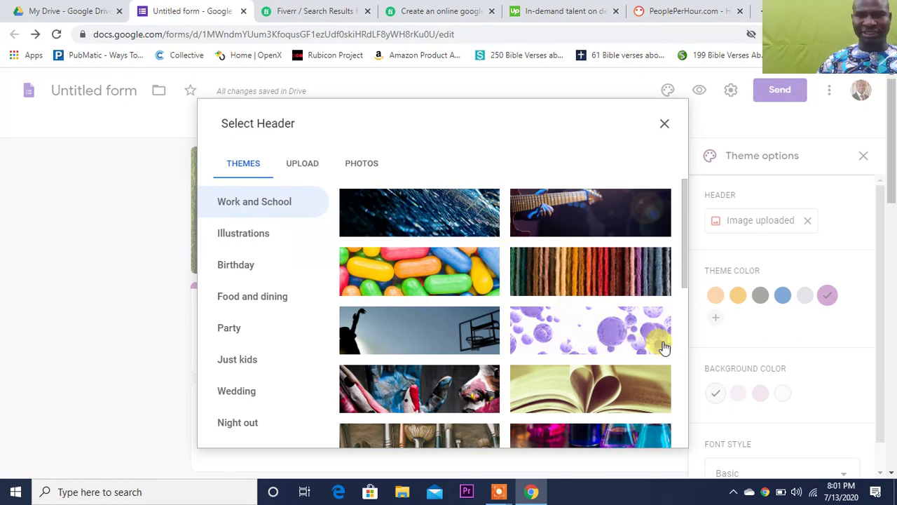
click(686, 370)
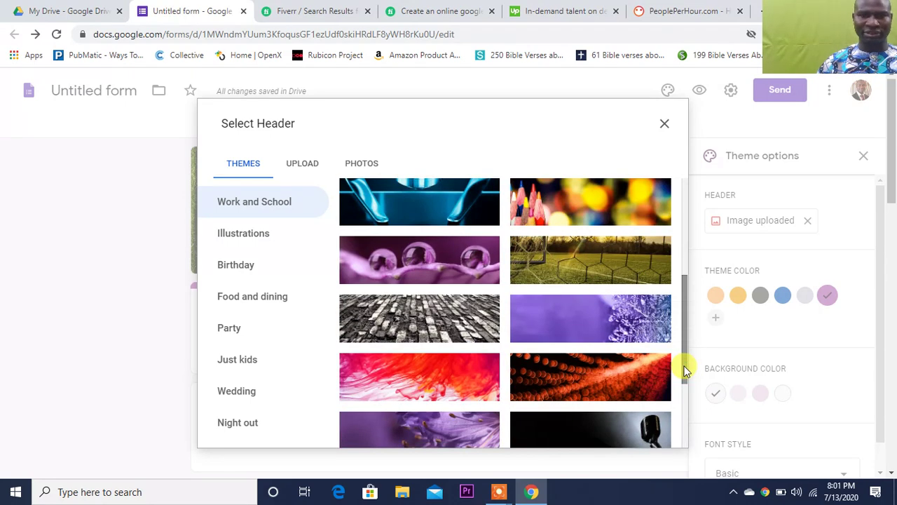
click(687, 409)
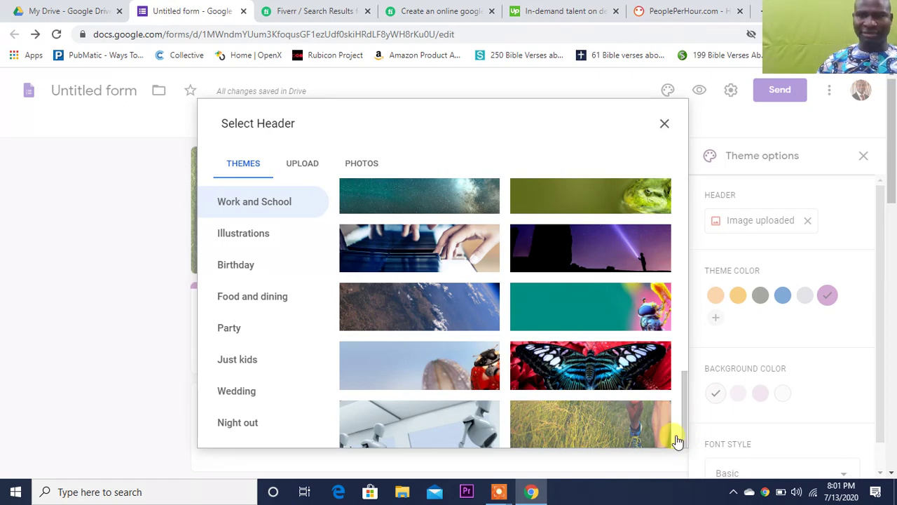
mouse_move(680, 390)
mouse_down()
mouse_move(693, 232)
mouse_move(695, 240)
mouse_up()
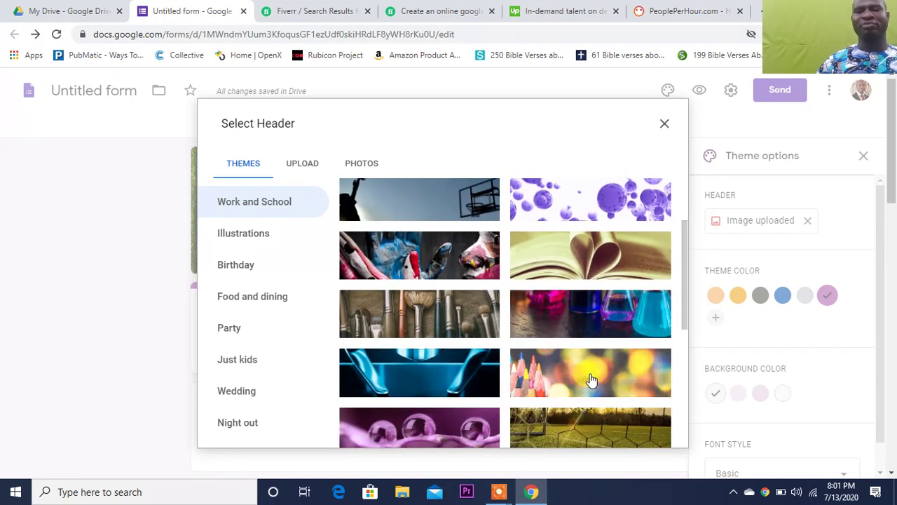
click(591, 380)
click(641, 428)
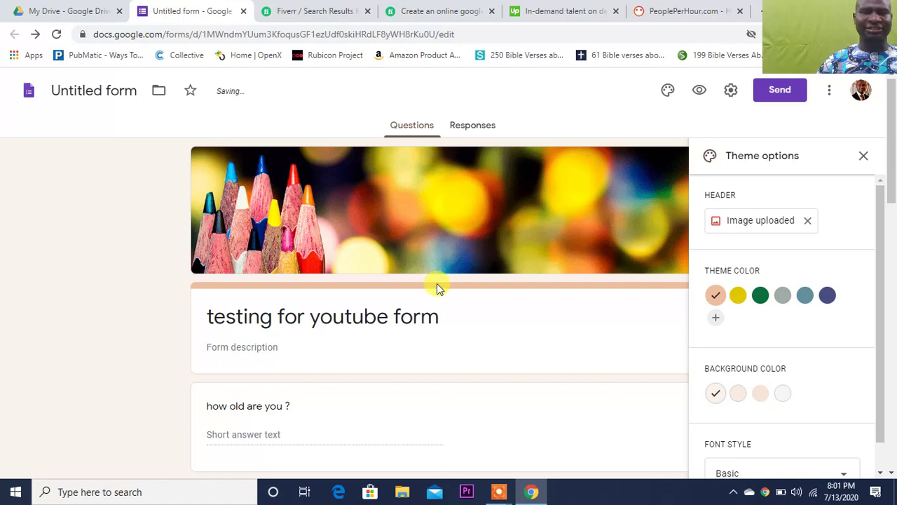
- Save the file name as 'testing for youtube form' and preview the age and colour questions
click(85, 92)
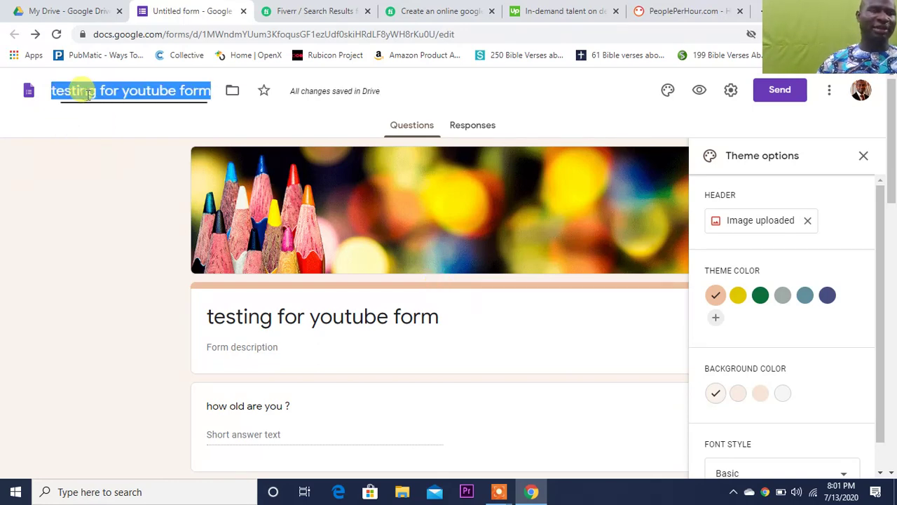
click(488, 93)
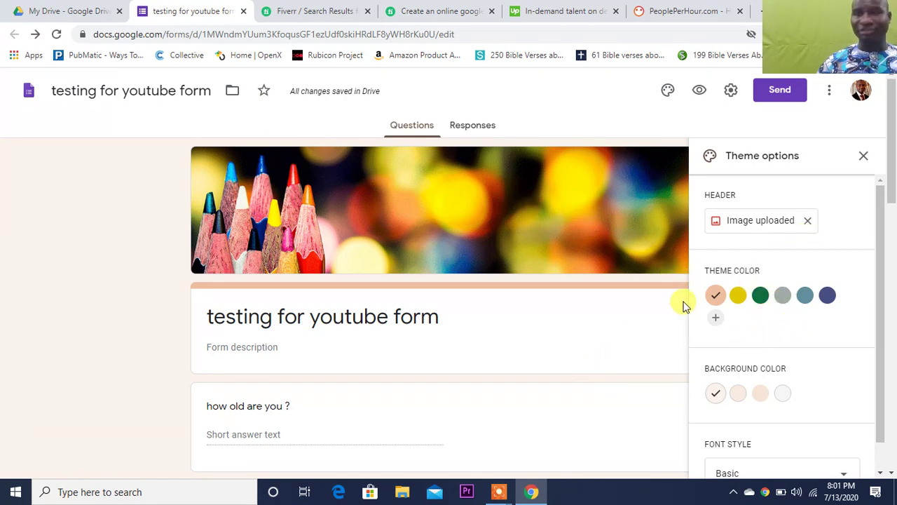
click(703, 93)
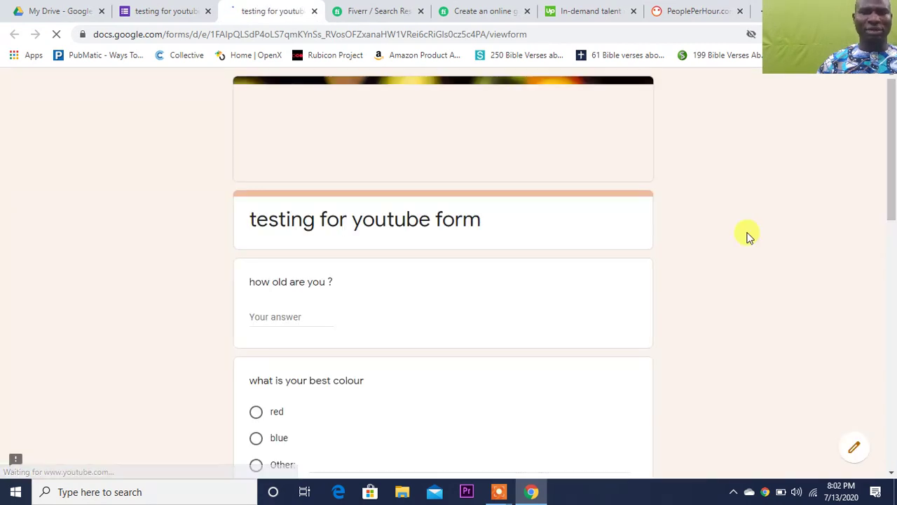
click(894, 394)
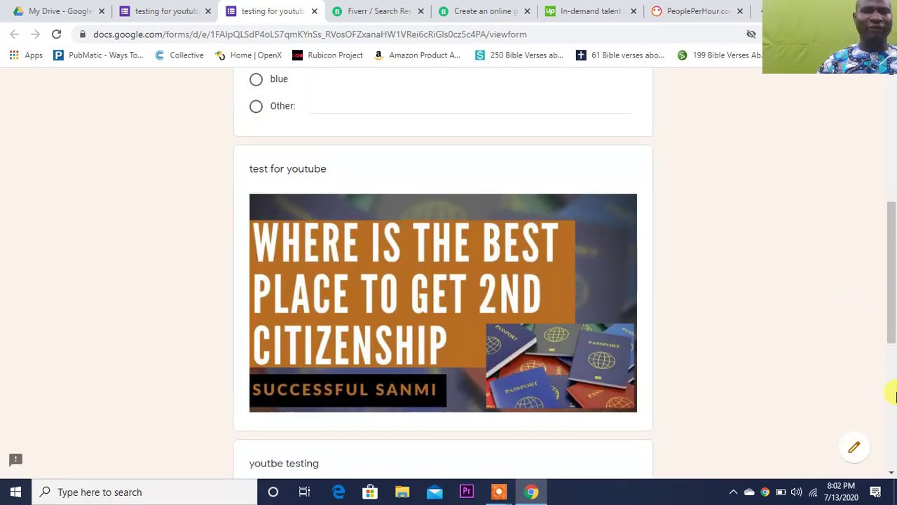
click(894, 392)
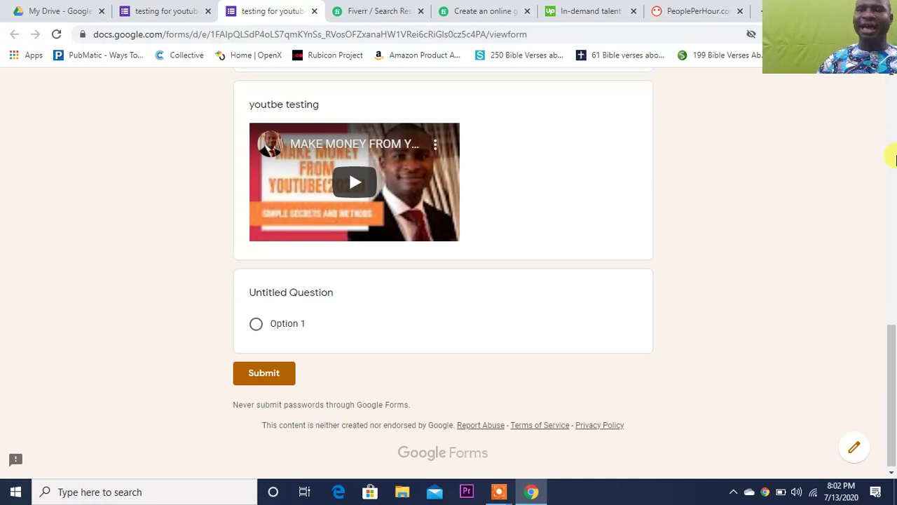
click(895, 158)
click(895, 159)
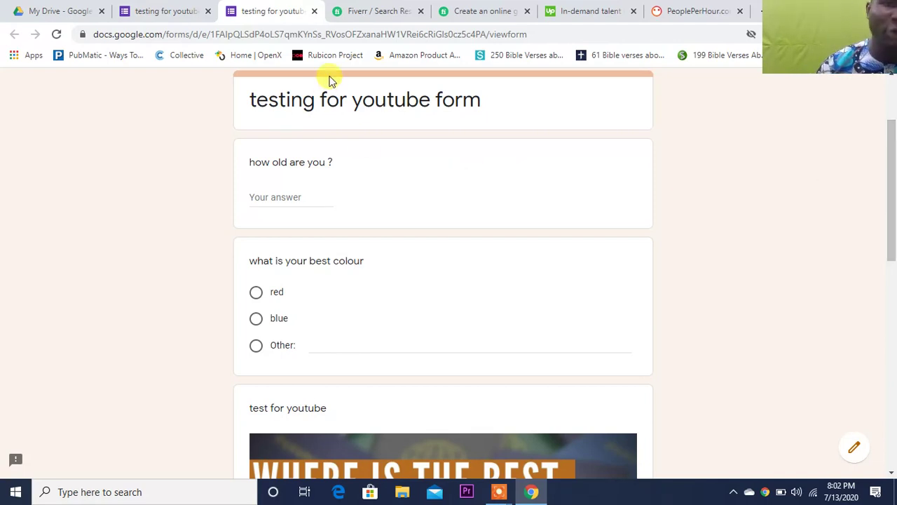
- Open the 'create an online google form' Fiverr gig and compare its Basic and Premium $35 packages
click(383, 19)
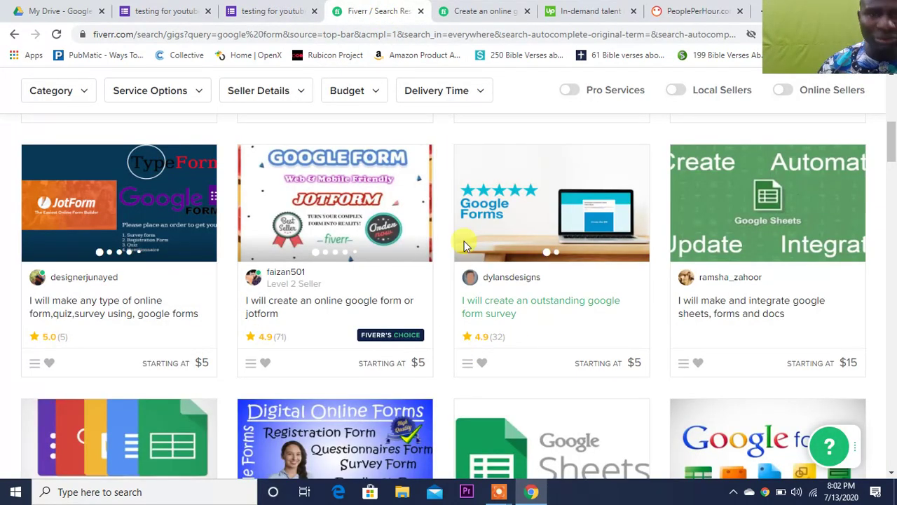
click(470, 11)
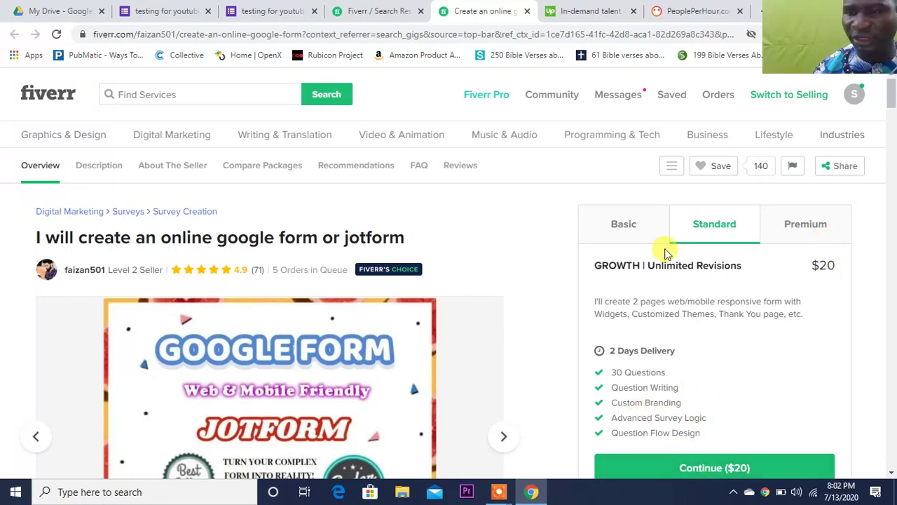
click(631, 242)
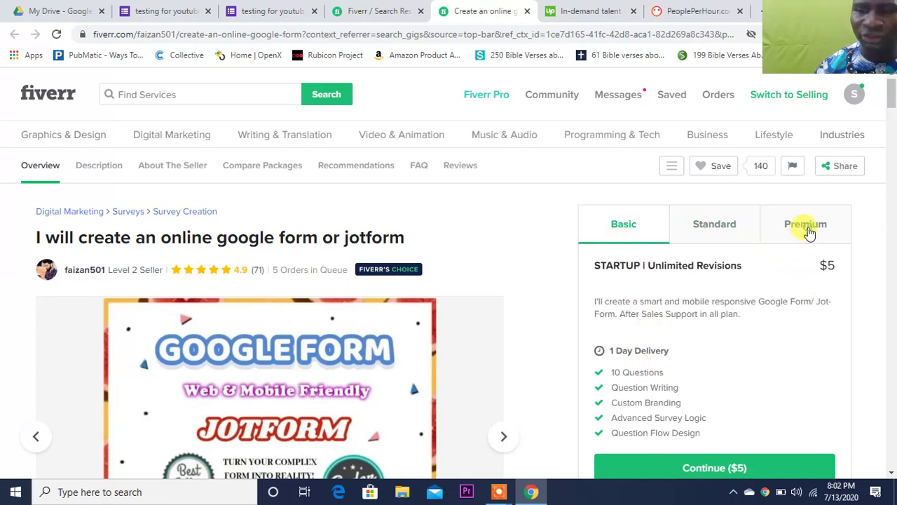
click(810, 234)
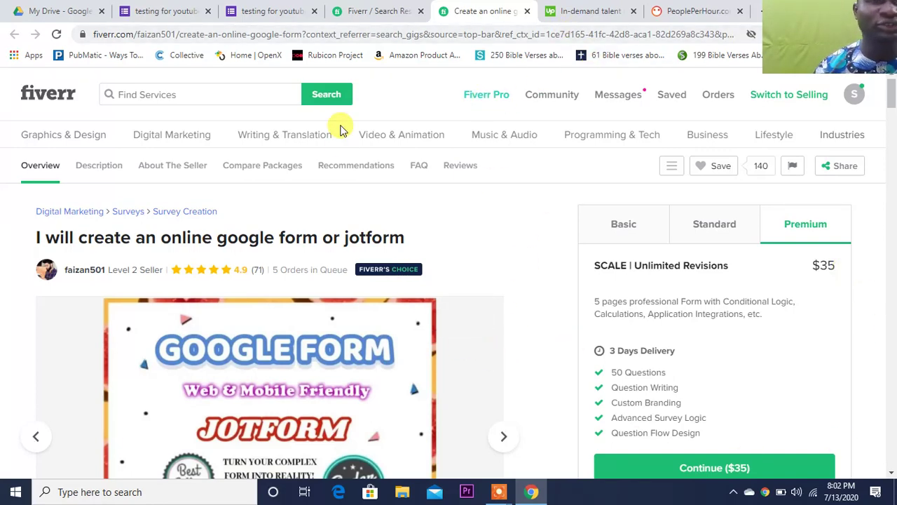
- From the Drive tab's address bar, search Google for 'jotform login'
click(54, 16)
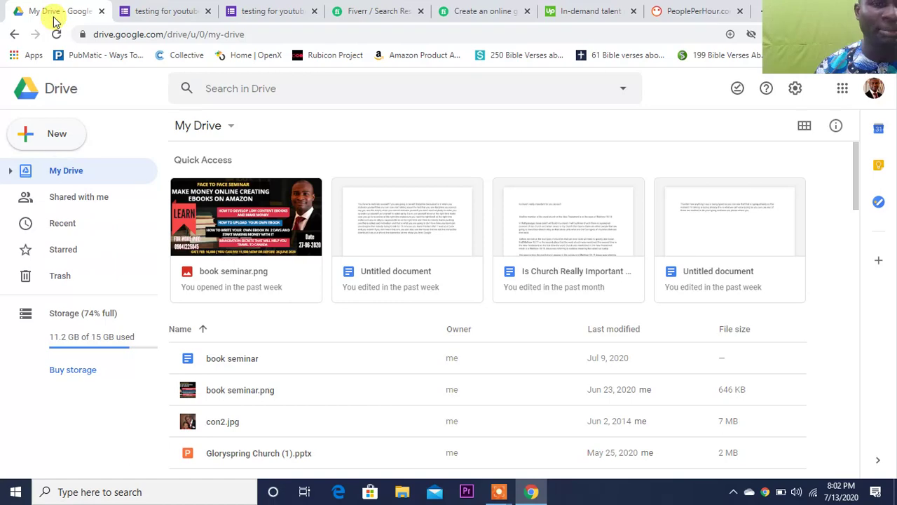
click(153, 12)
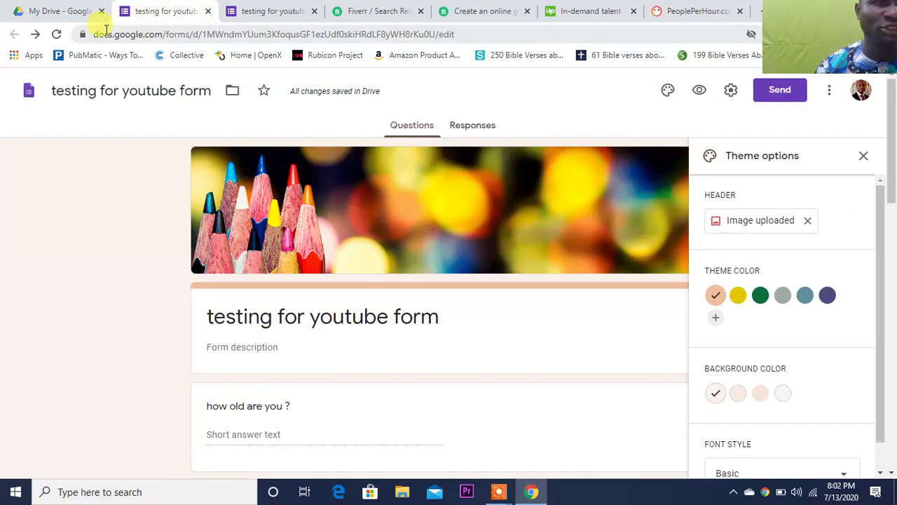
click(67, 12)
click(117, 37)
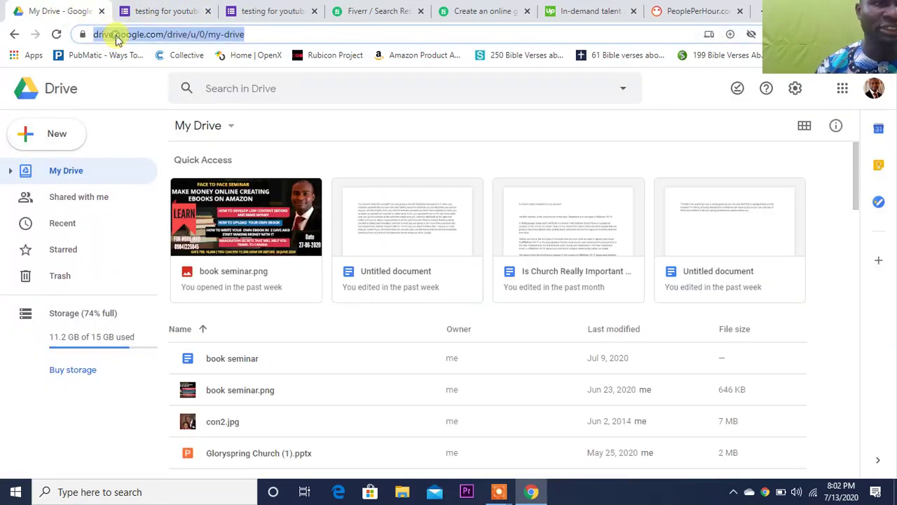
text(jo)
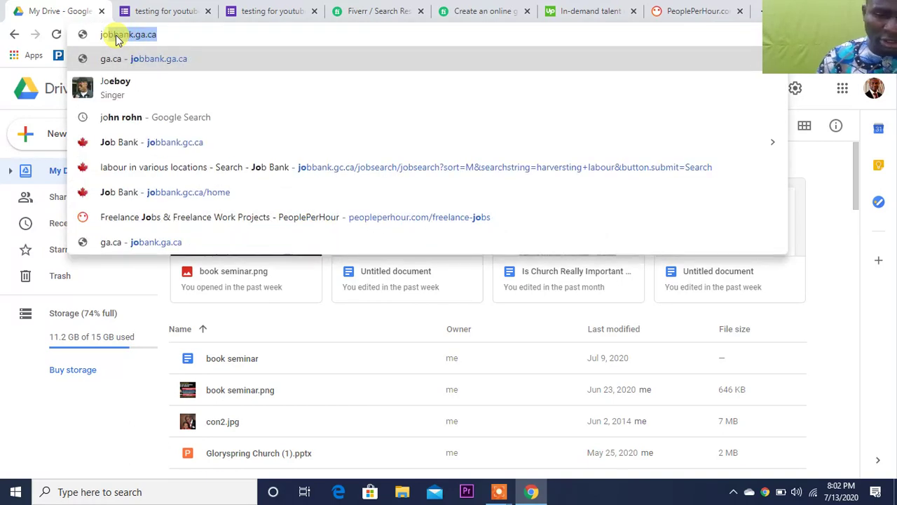
text(tform)
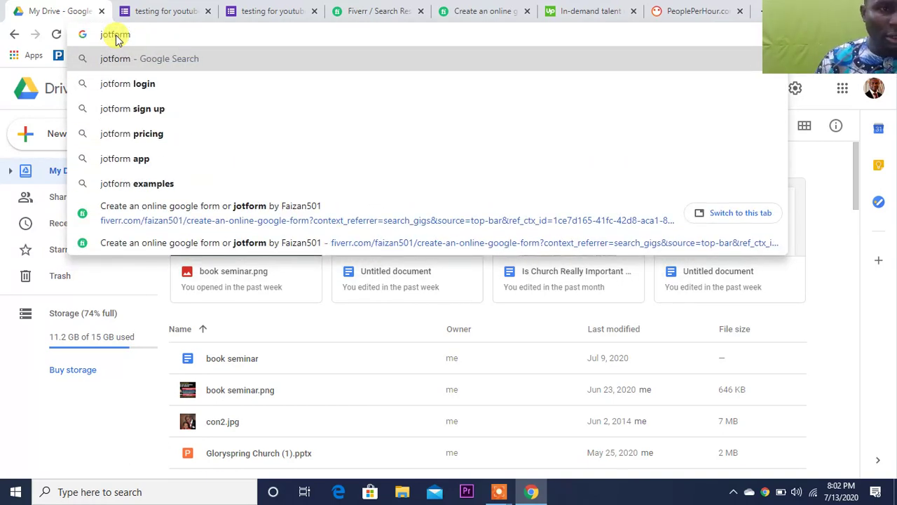
click(181, 85)
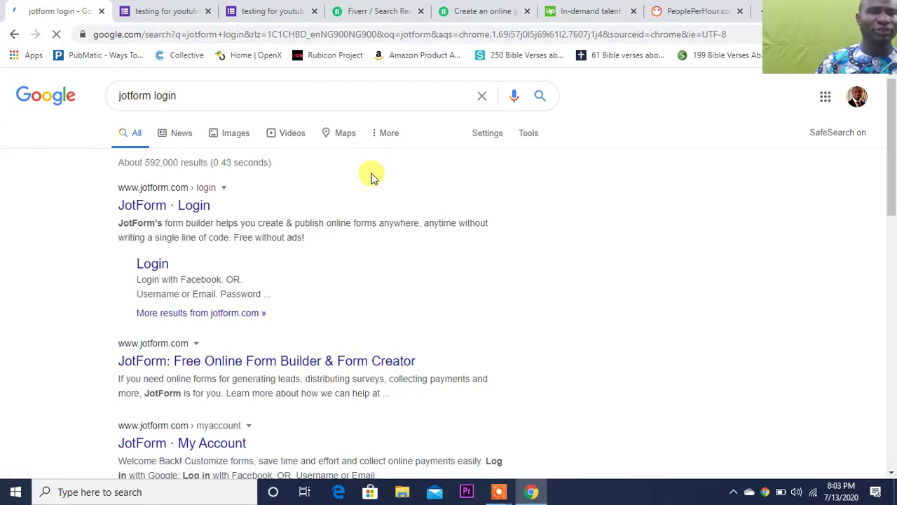
- Open the JotForm Login result, retry at jotform.com, then close the blocked security-check tab
click(175, 191)
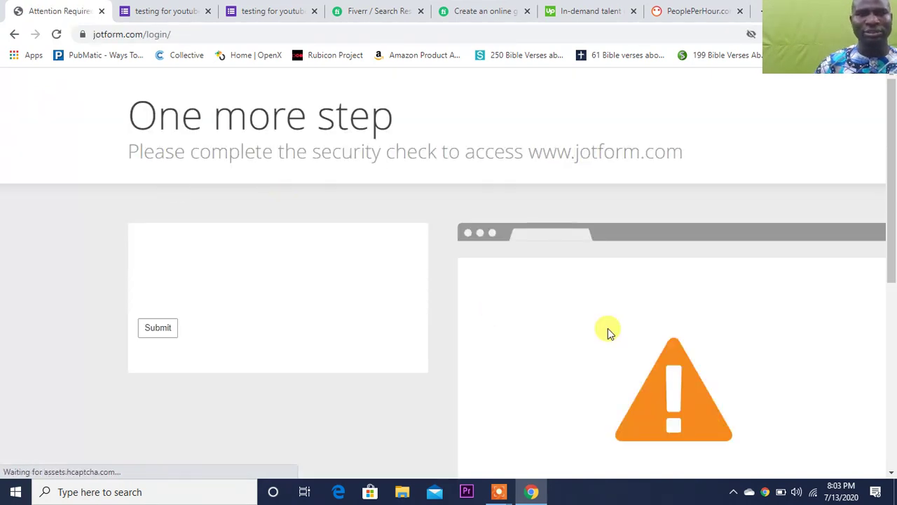
click(317, 34)
click(317, 34)
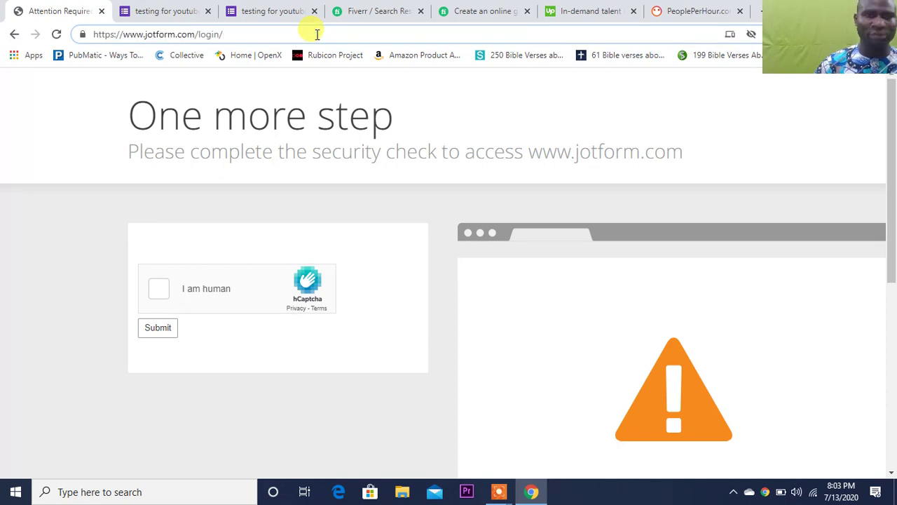
key(BackSpace)
key(BackSpace)
key(BackSpace)
key(BackSpace)
key(BackSpace)
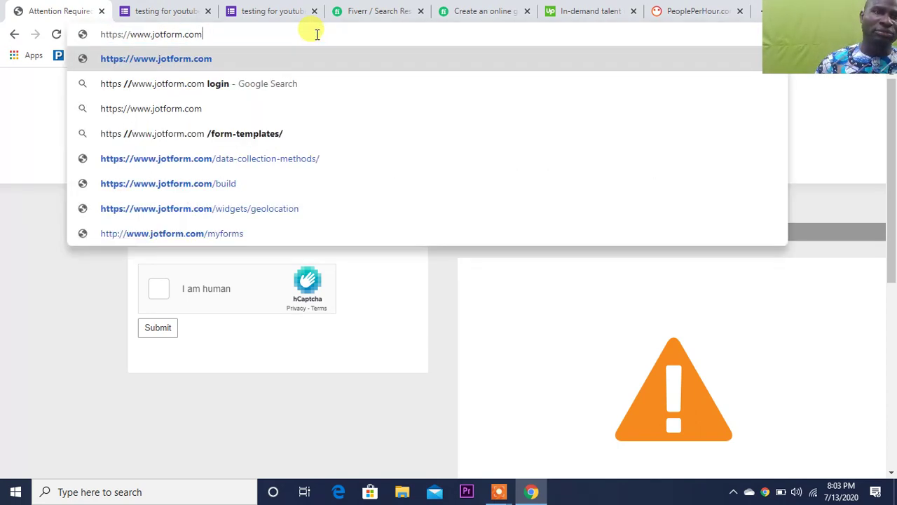
key(Return)
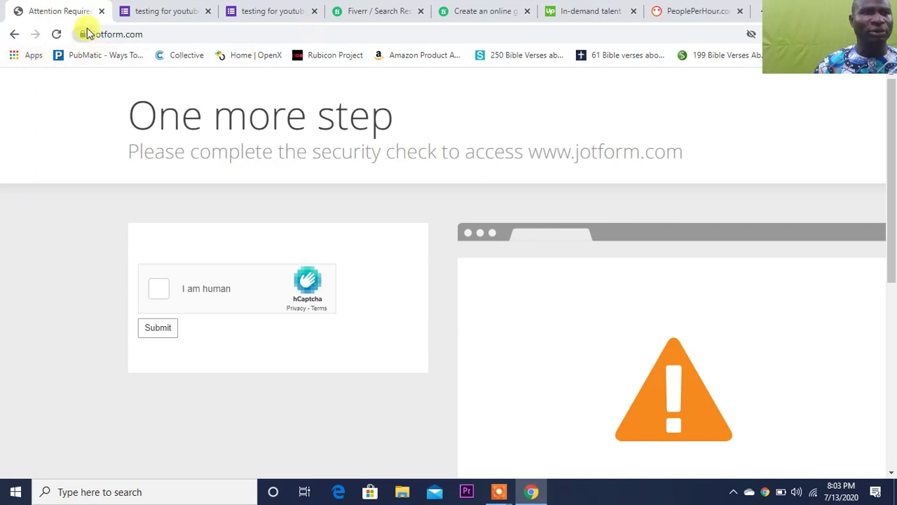
click(101, 11)
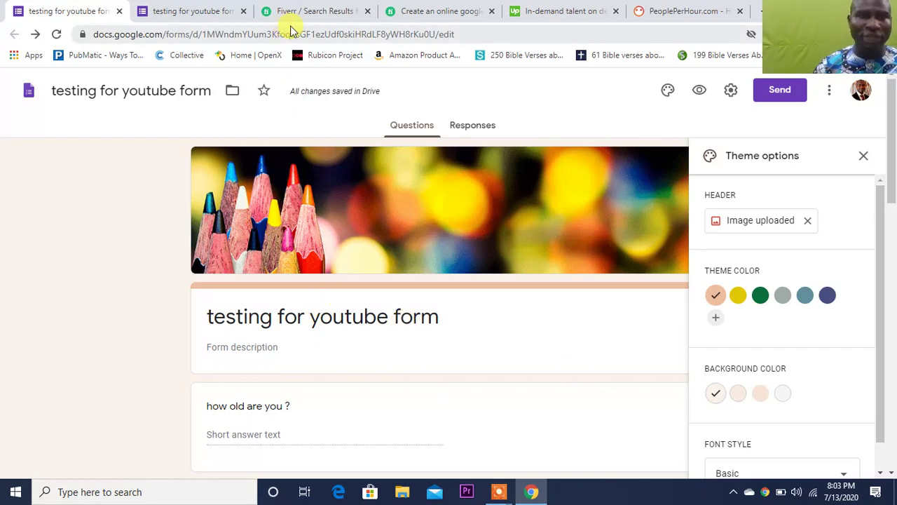
- Scroll through more Fiverr google form gigs, then switch back to the 'testing for youtube form' preview
click(306, 7)
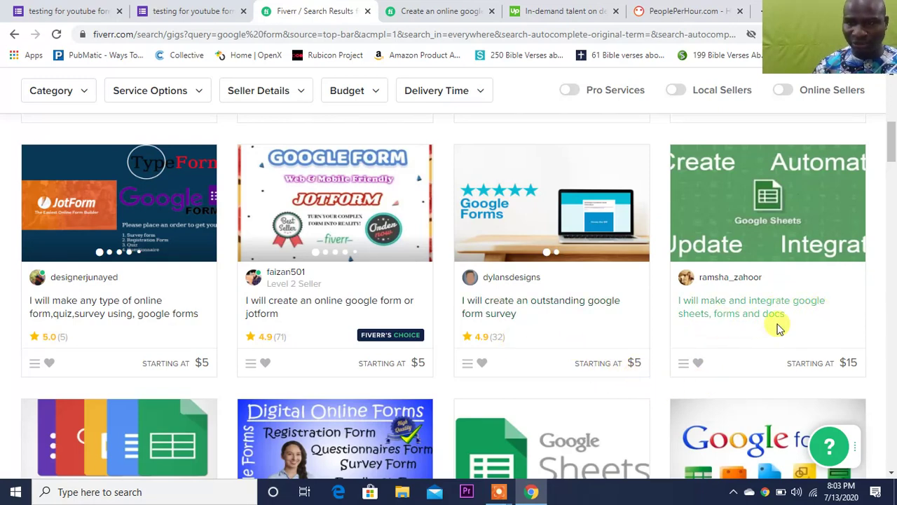
scroll(876, 442, down, 4)
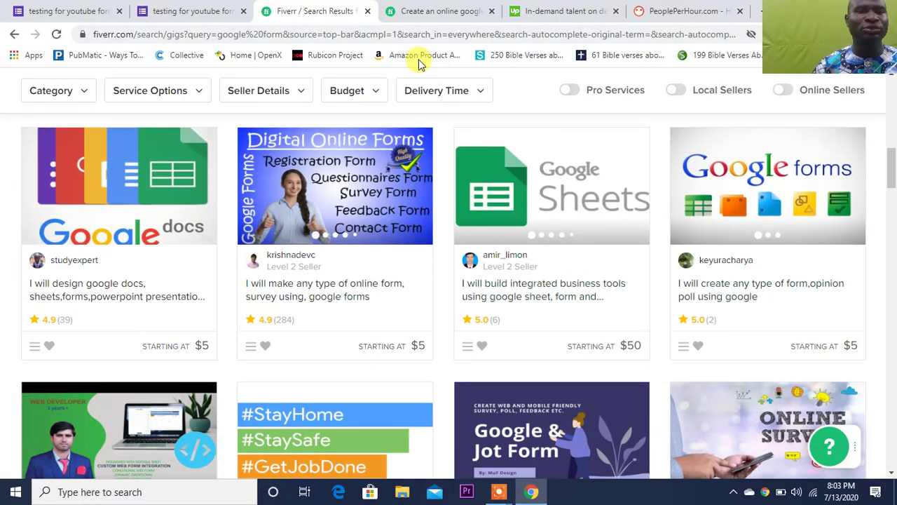
click(165, 16)
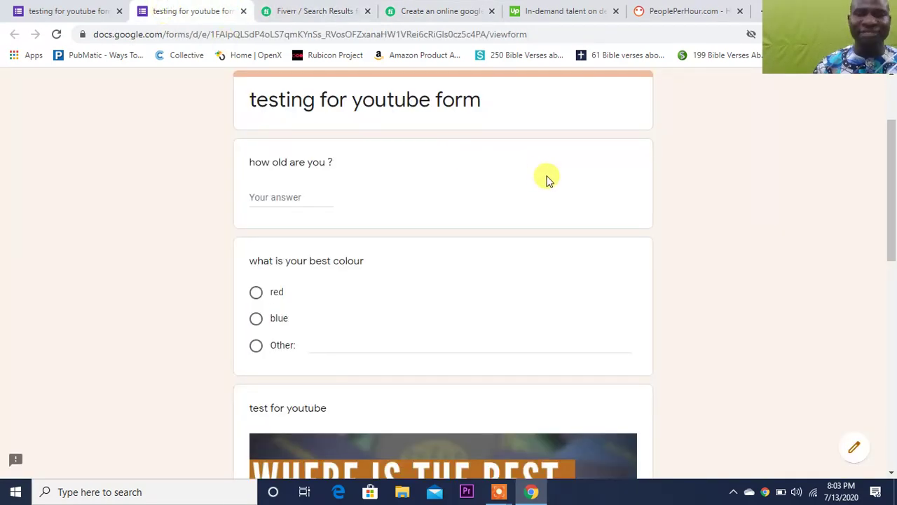
click(889, 116)
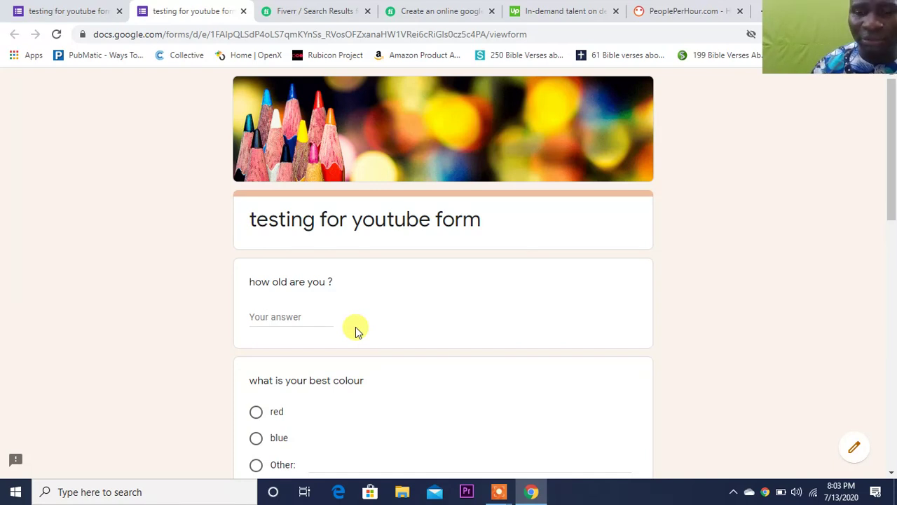
mouse_move(496, 497)
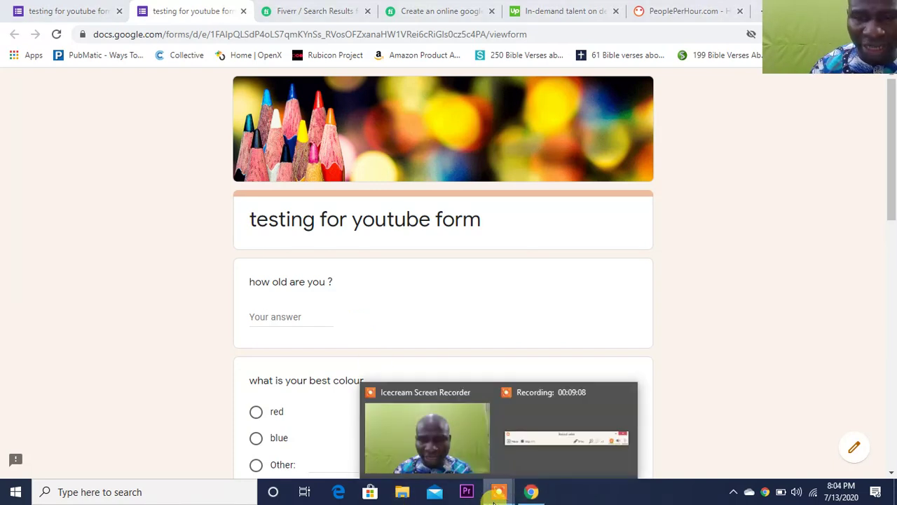
mouse_move(551, 457)
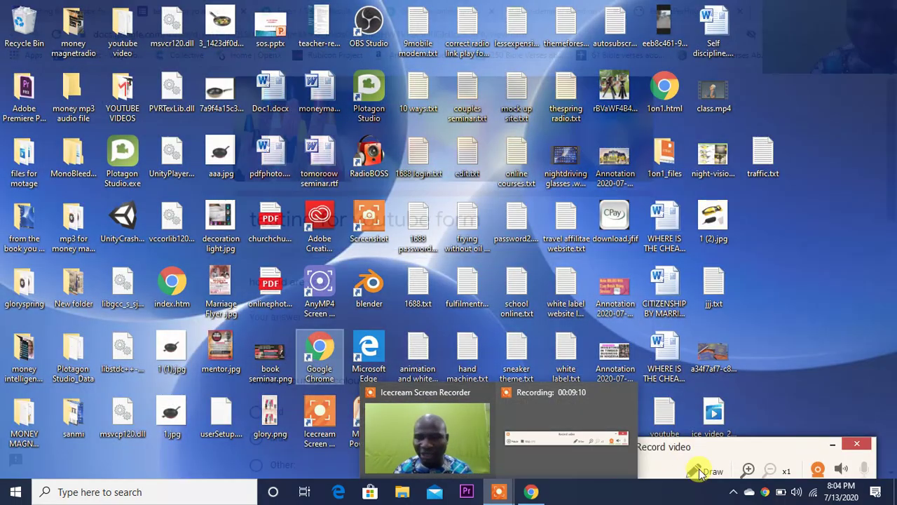
click(566, 445)
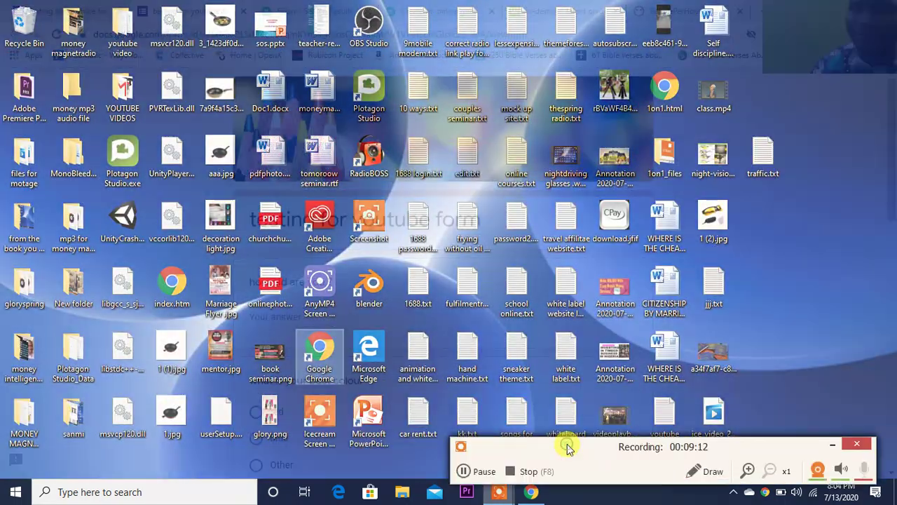